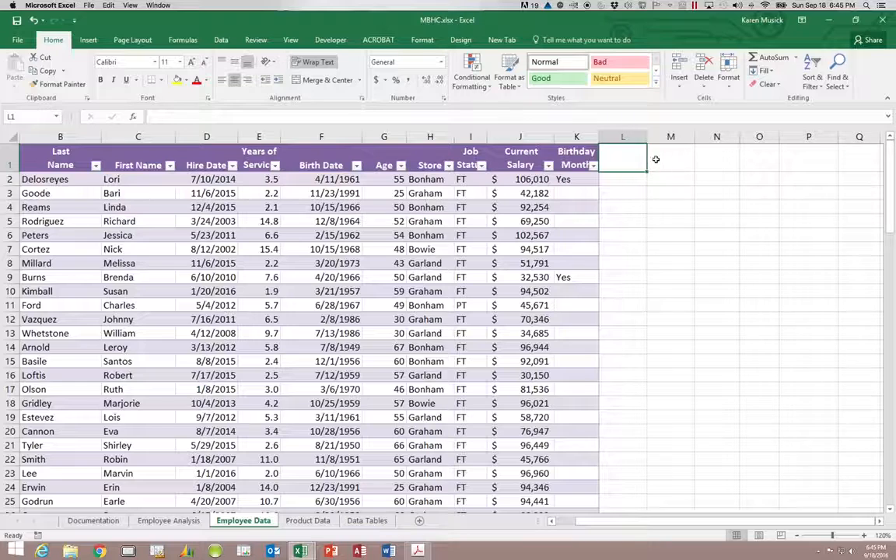
- Add a table column headed "Eligible for Comp Day" in cell L1, beside the Birthday Month column
left_click(622, 161)
type("Eligible for")
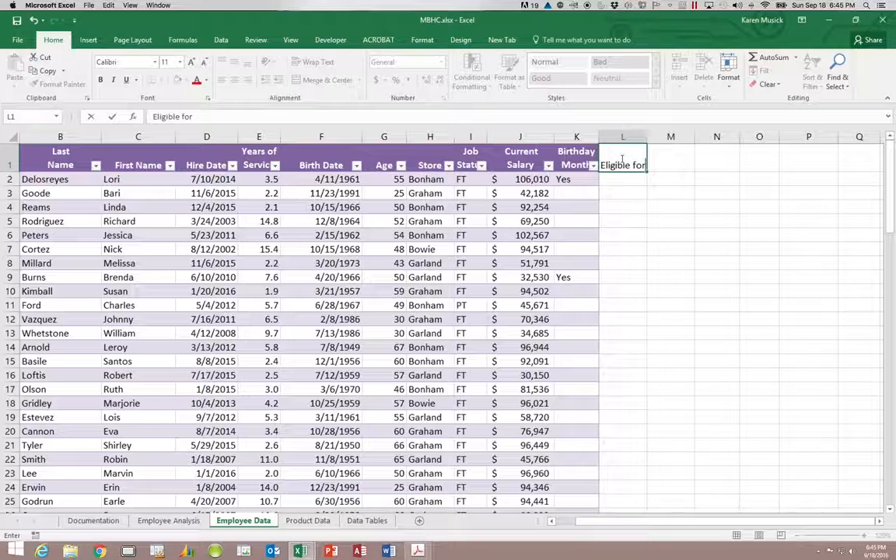
type(" Comp Day")
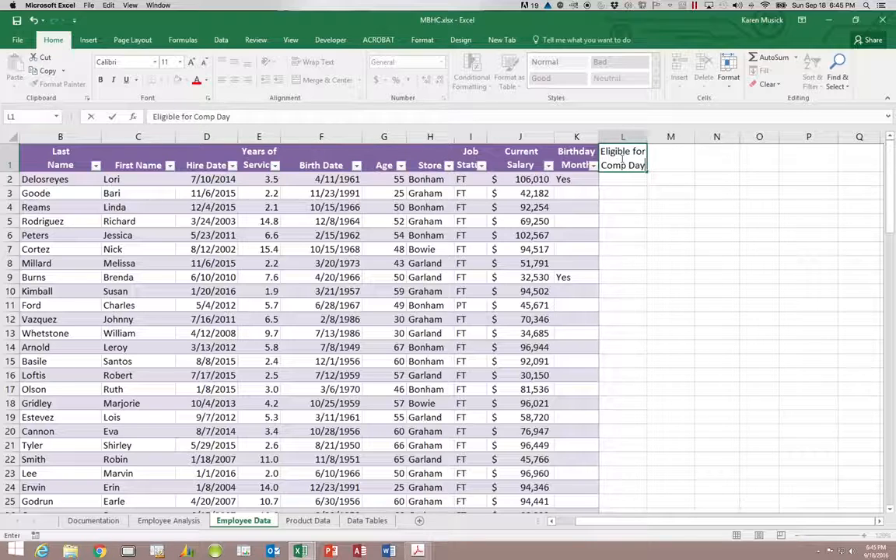
key("Return")
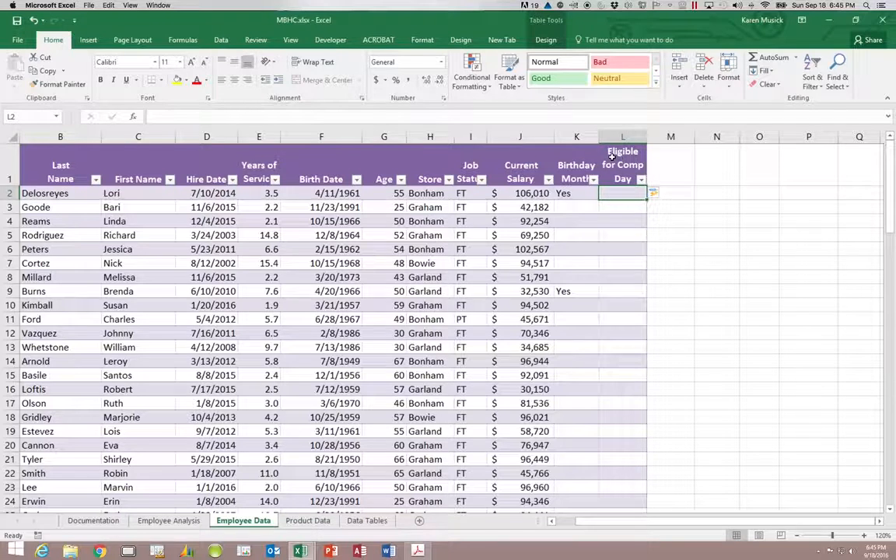
- Start an IF function in L2 whose logical test opens an AND with Years of Service >=2 as its first condition
left_click(182, 39)
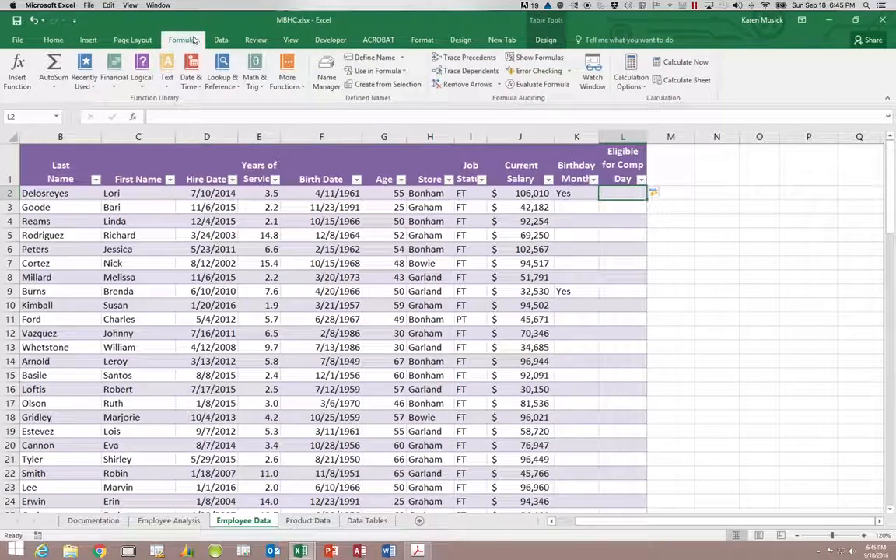
left_click(141, 78)
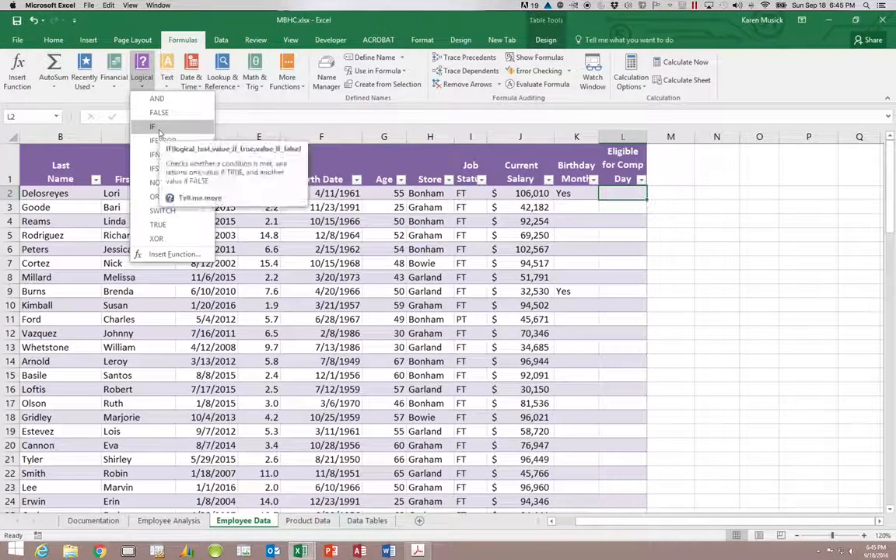
left_click(155, 127)
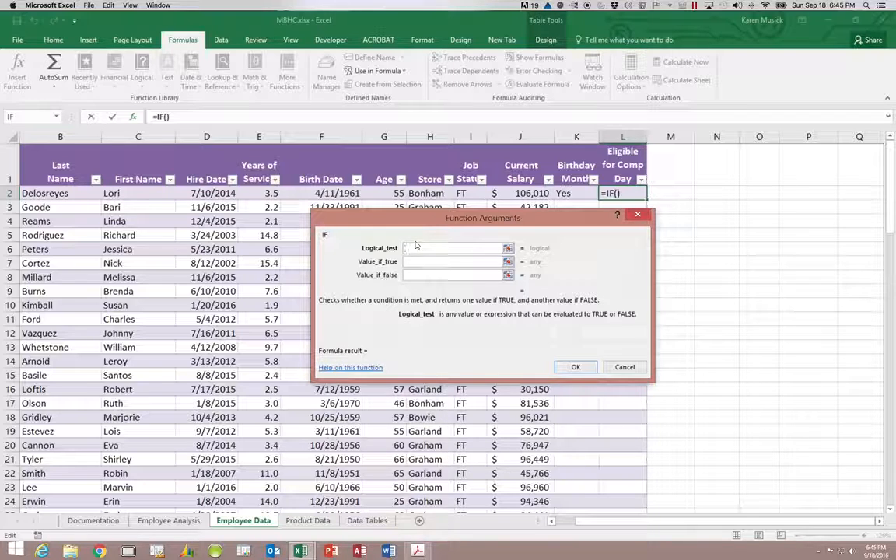
type("AND")
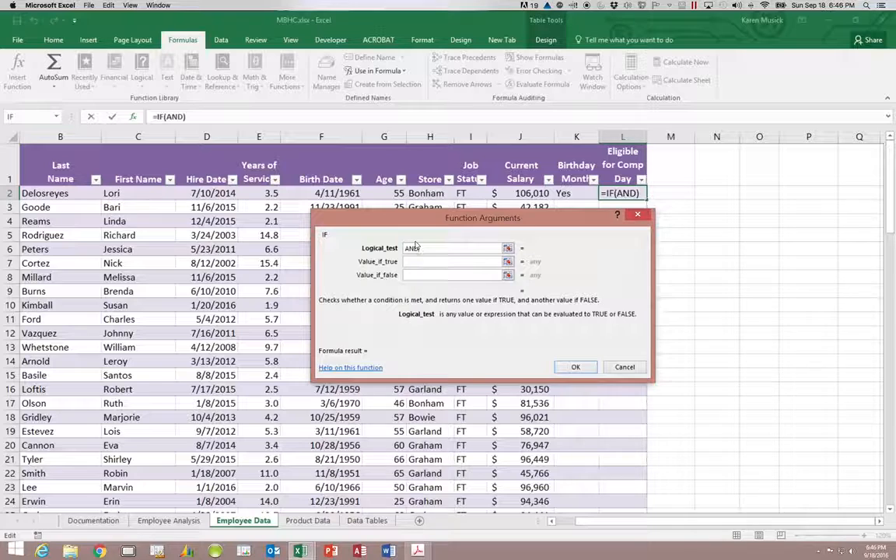
type("(")
left_click(265, 192)
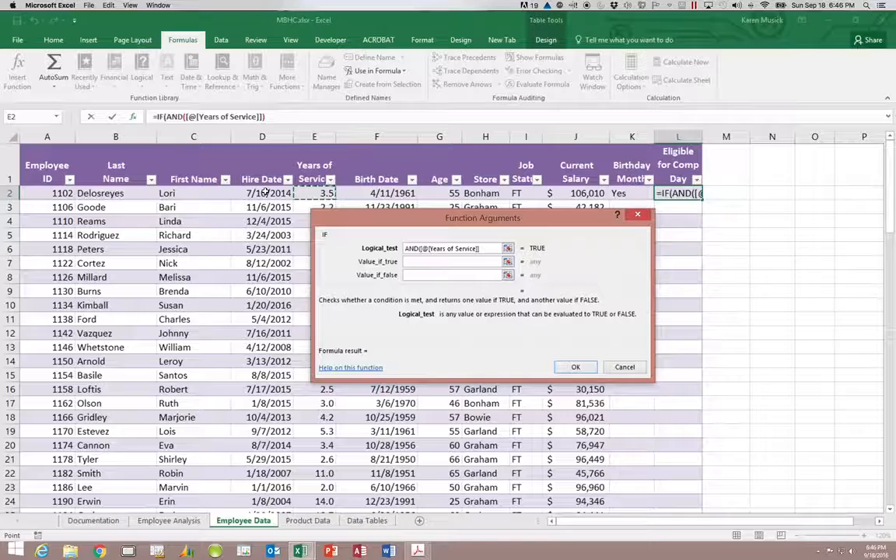
type(">=")
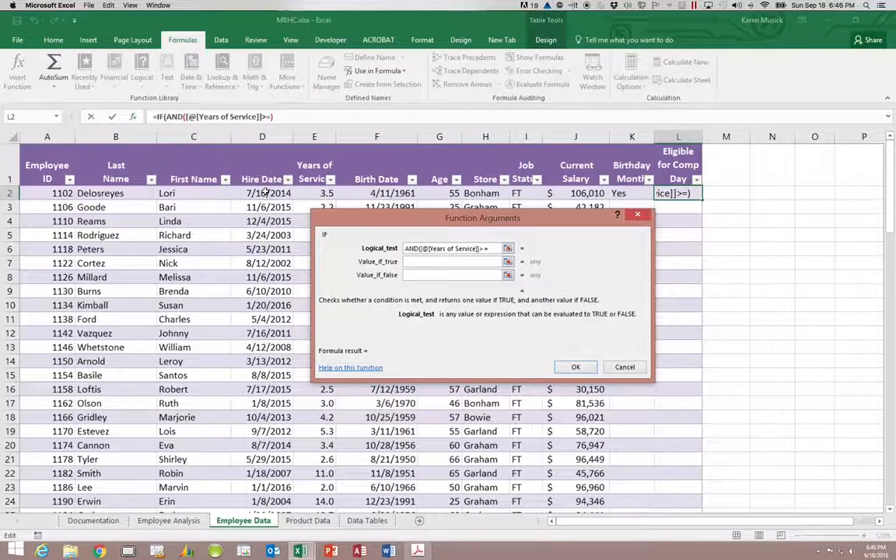
type("2),")
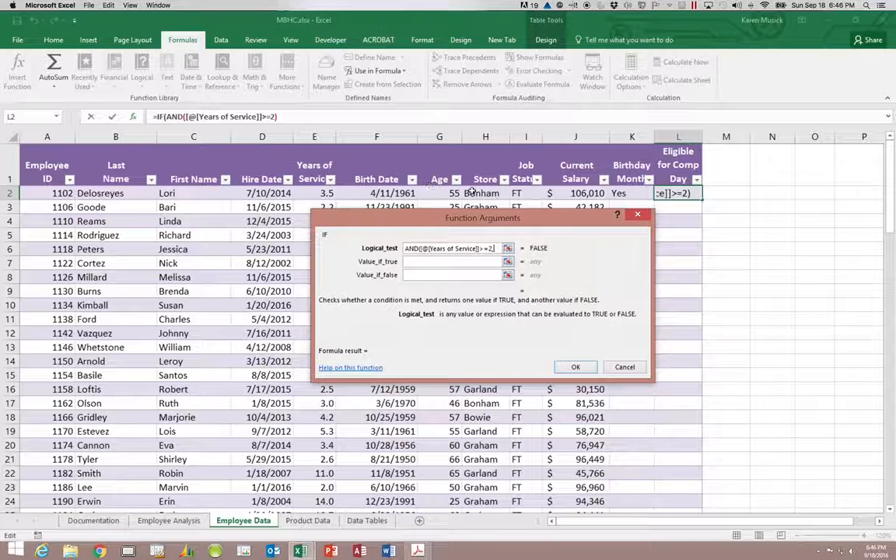
- Add Job Status="PT" as the second AND condition and close the logical test
left_click(518, 192)
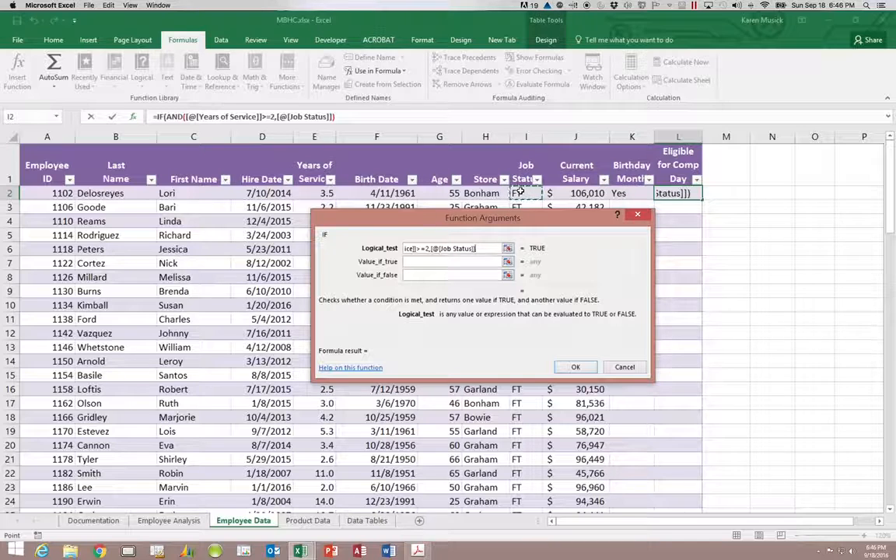
type("=")
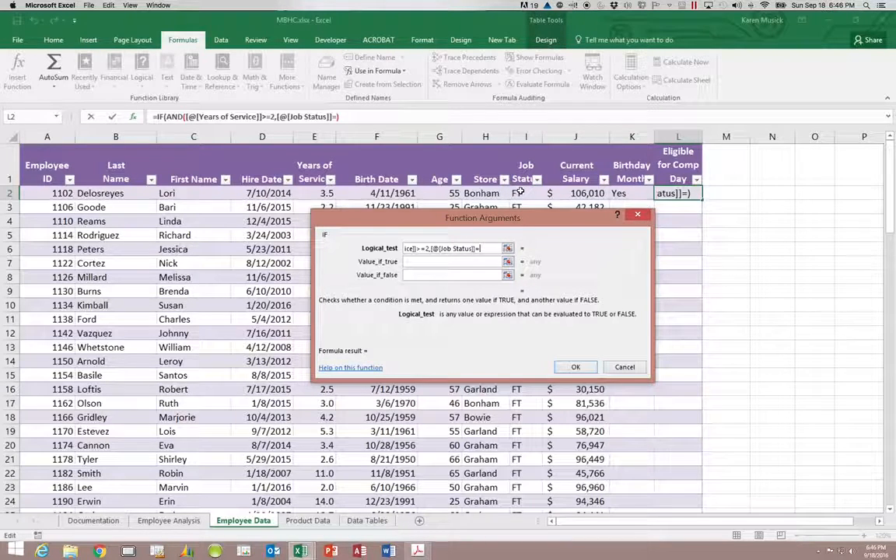
type("\"")
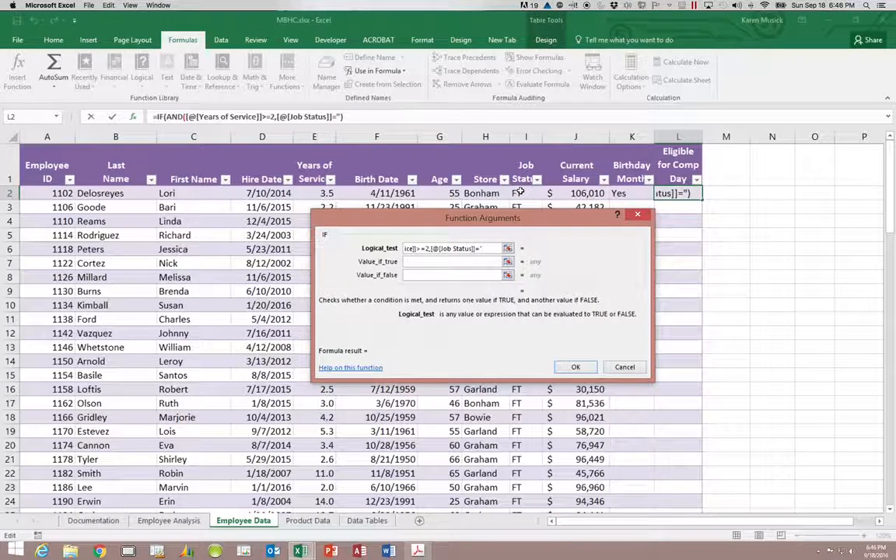
type("PT\"")
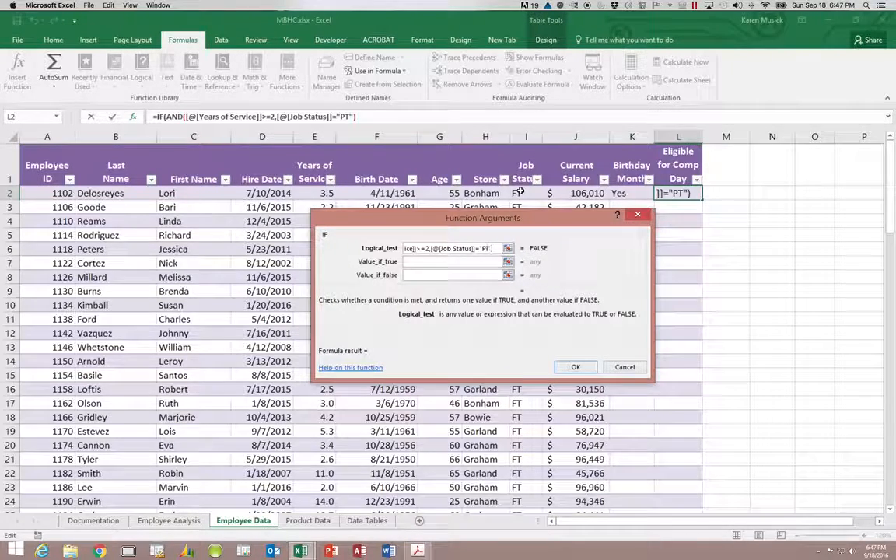
type(")")
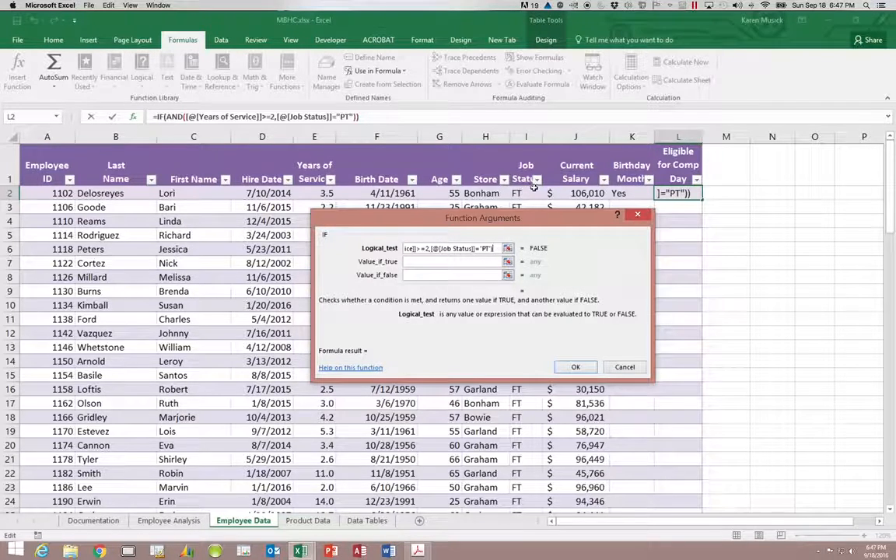
- Set the IF function to return "Yes" when true and an empty string "" when false, and enter the formula
left_click(451, 262)
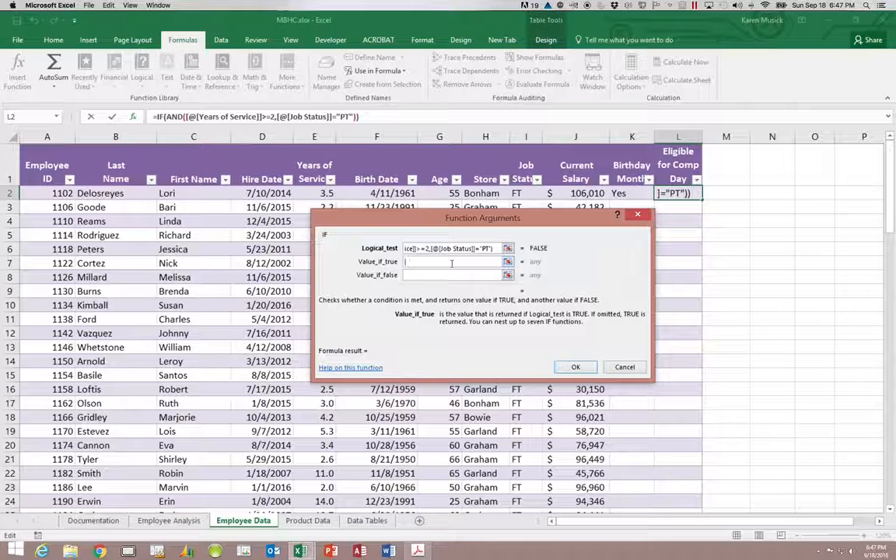
type("\"Yes\"")
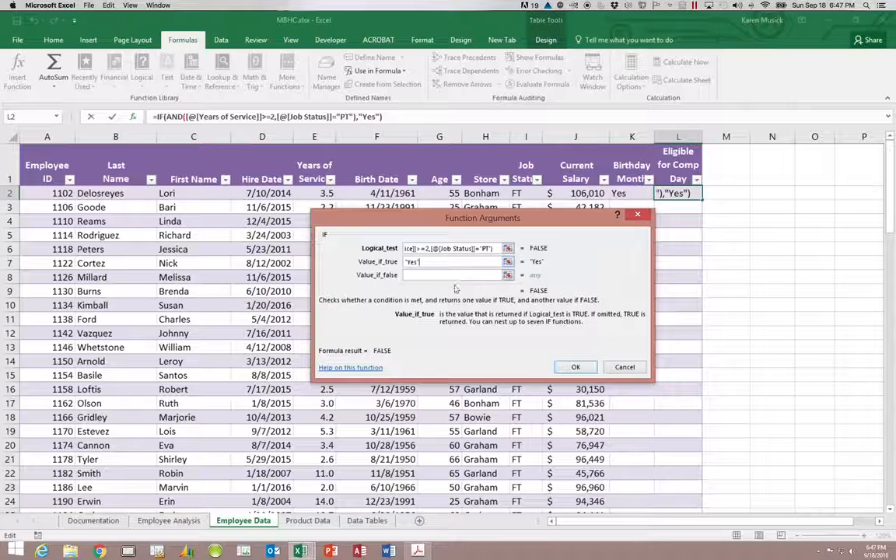
left_click(433, 274)
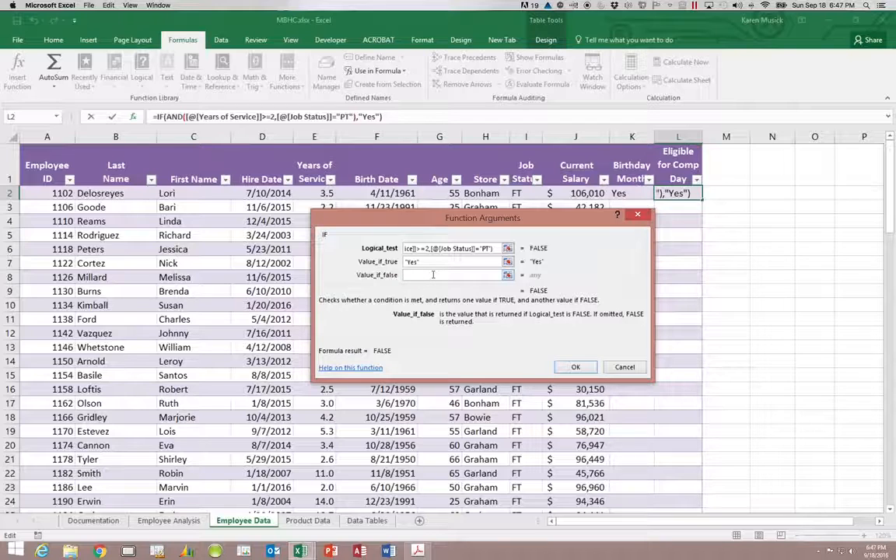
type("\"\"")
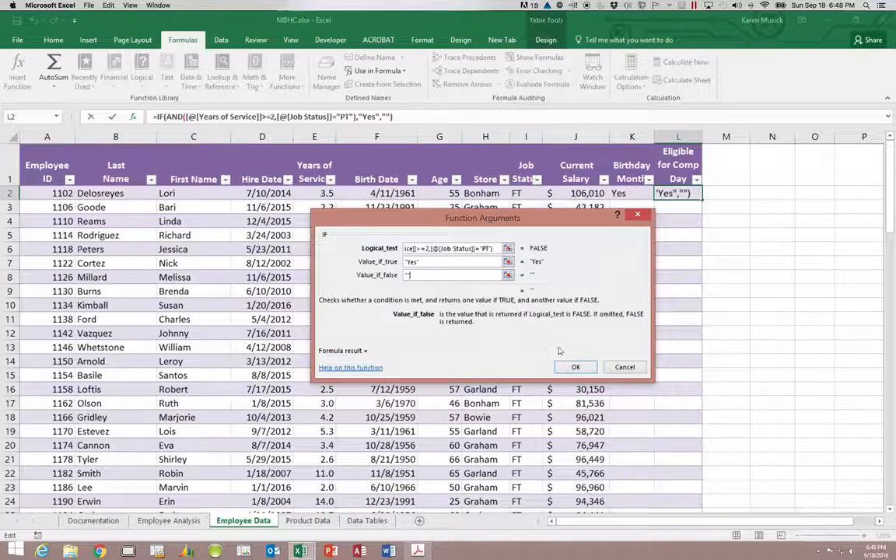
left_click(576, 366)
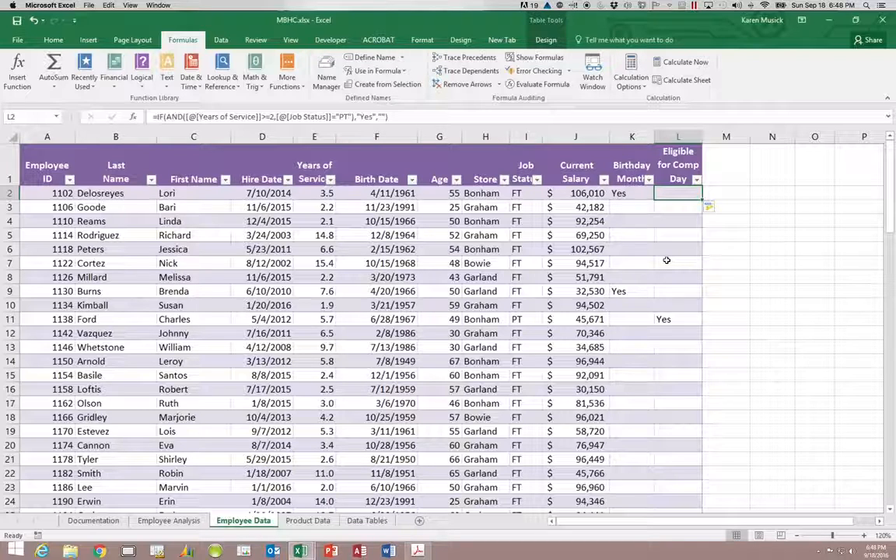
- Examine the Eligible for Comp Day column down to the last employee row against Job Status and Years of Service
left_click(889, 381)
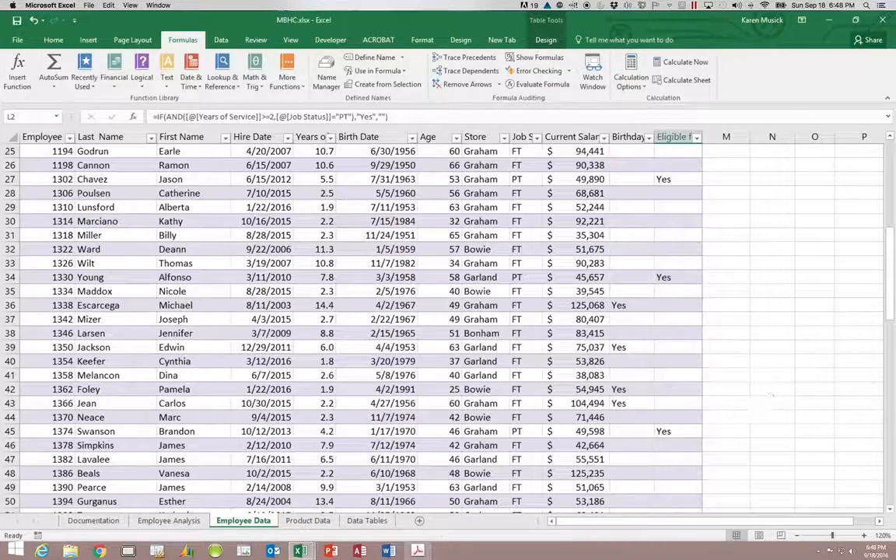
left_click(891, 436)
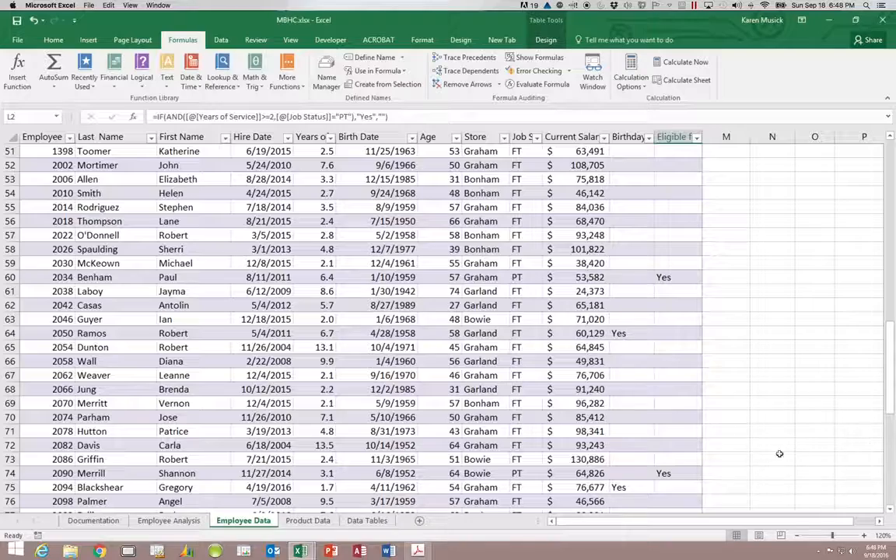
left_click(889, 462)
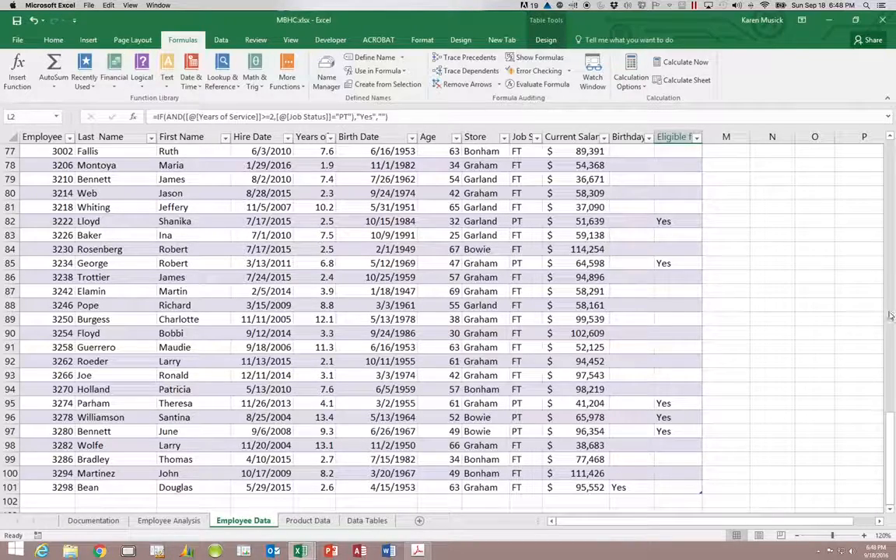
left_click_drag(890, 420, 891, 315)
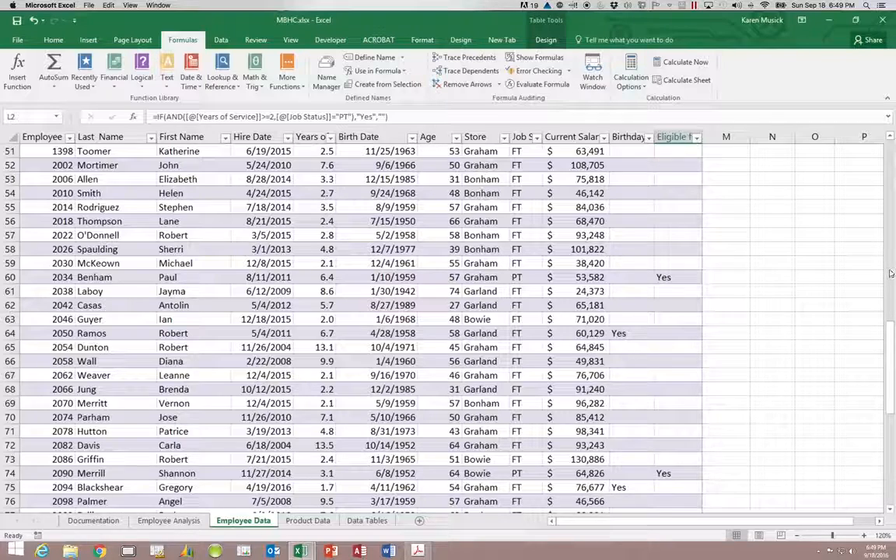
left_click(891, 272)
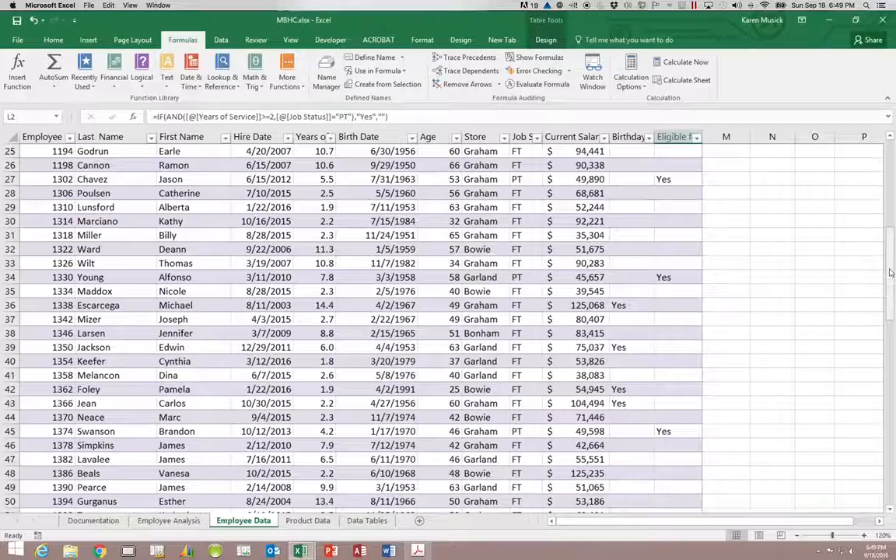
left_click(891, 183)
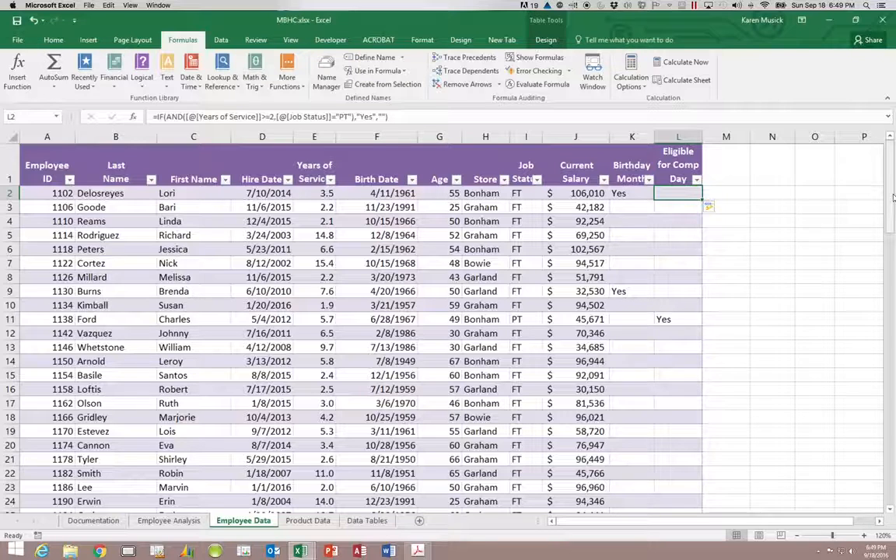
scroll(893, 197, "down", 3)
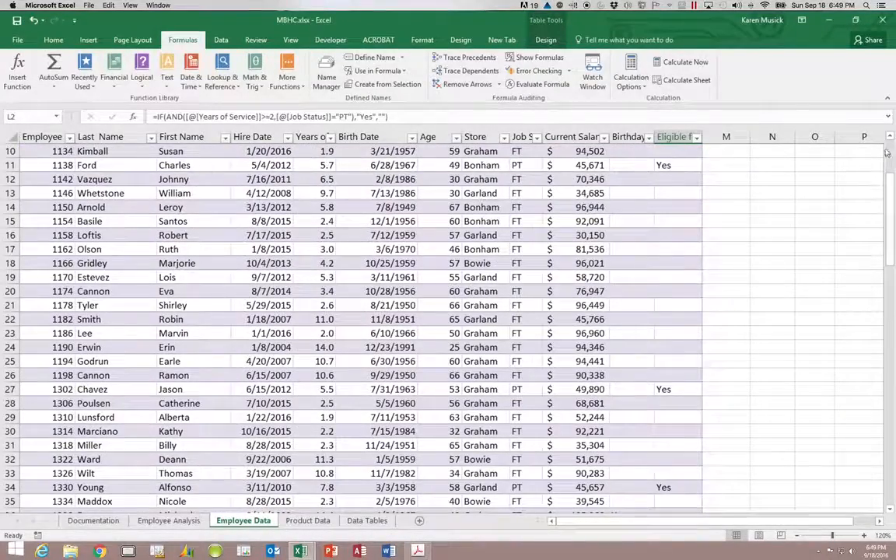
scroll(778, 171, "up", 3)
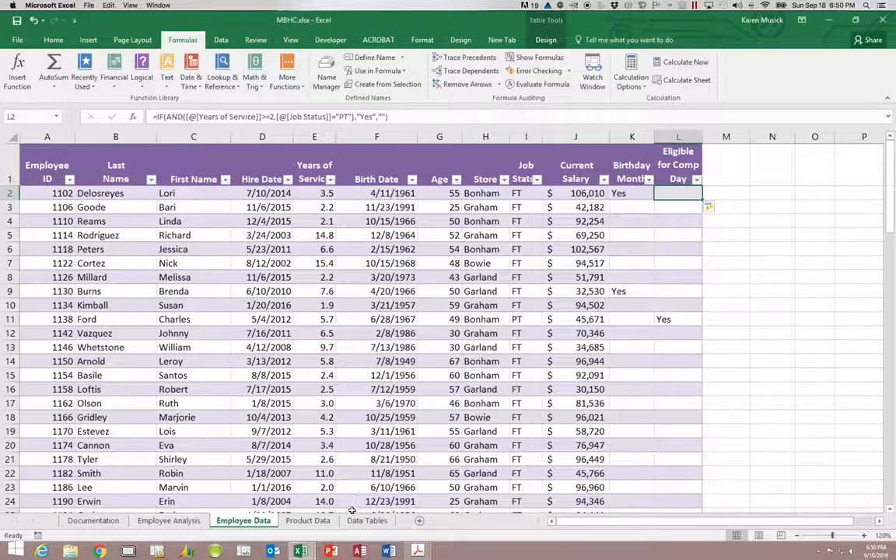
- Switch to the Excel Video Headers3.xlsx workbook and view the IF(OR explanation and IF(OR diagram sheets
mouse_move(301, 552)
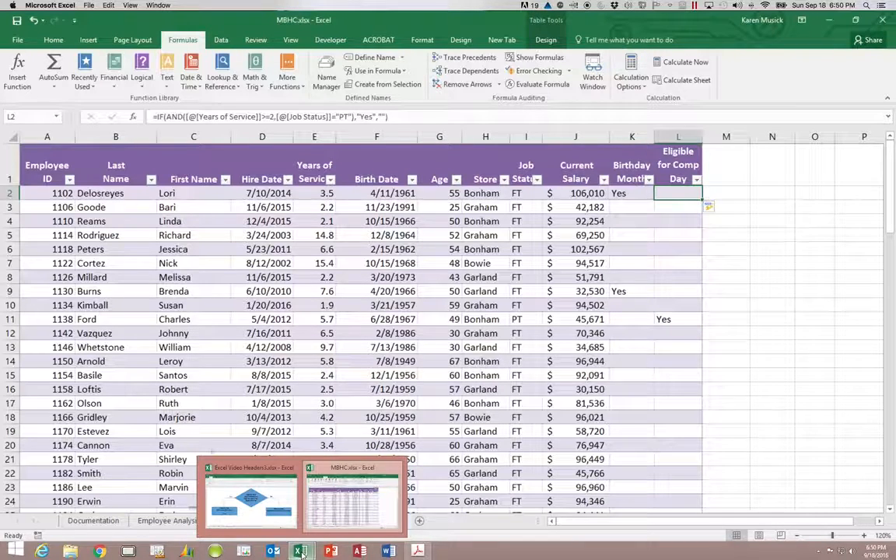
left_click(281, 521)
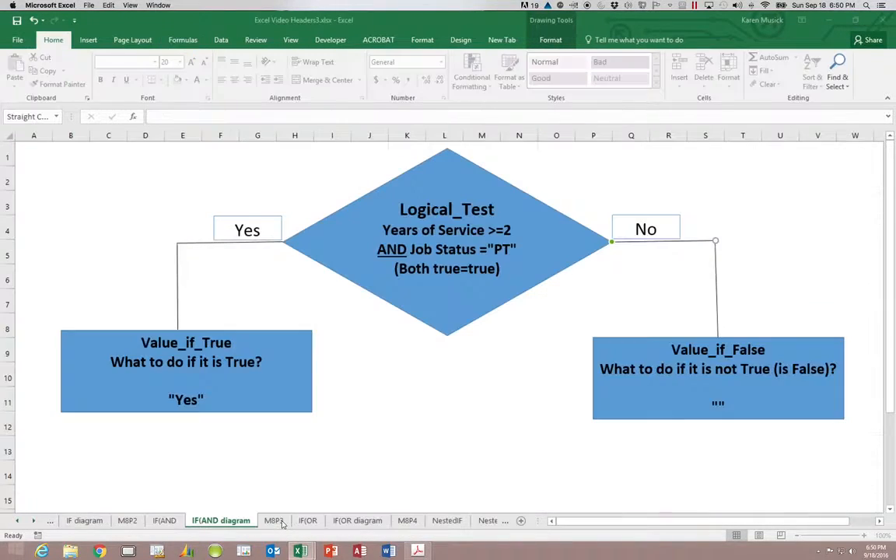
left_click(308, 520)
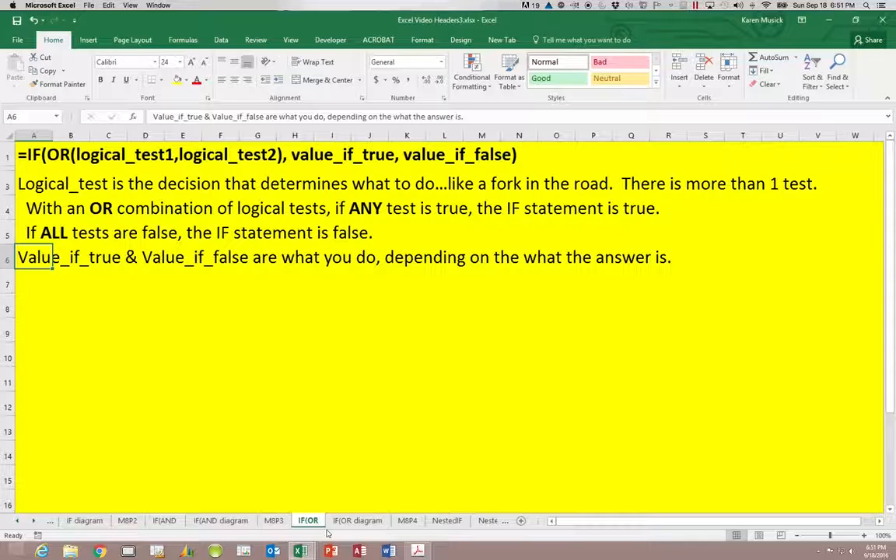
left_click(350, 522)
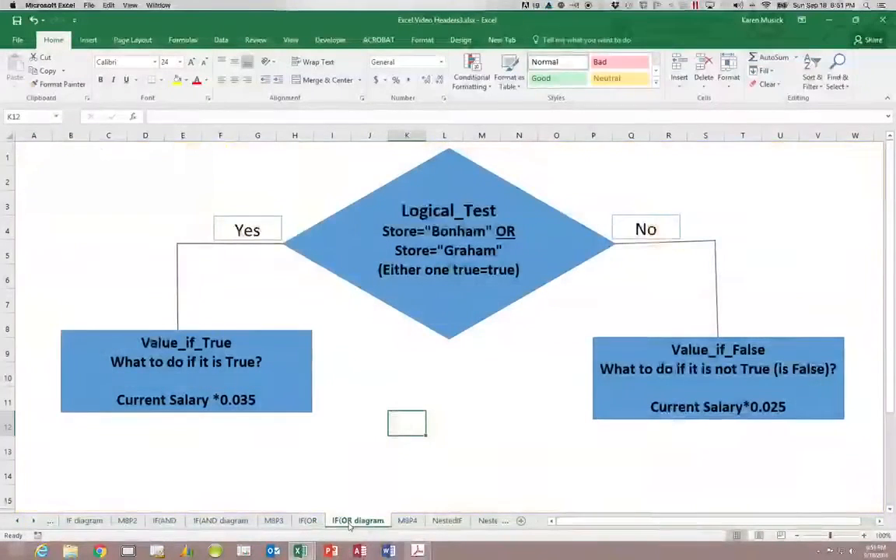
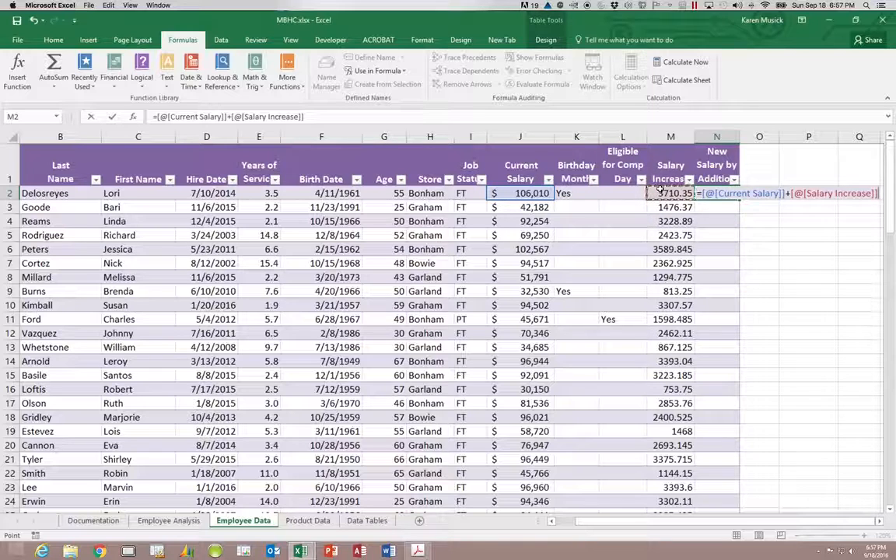
- Enter the New Salary by Addition formula and format the Salary Increase and New Salary by Addition values as Accounting without decimals
key("Return")
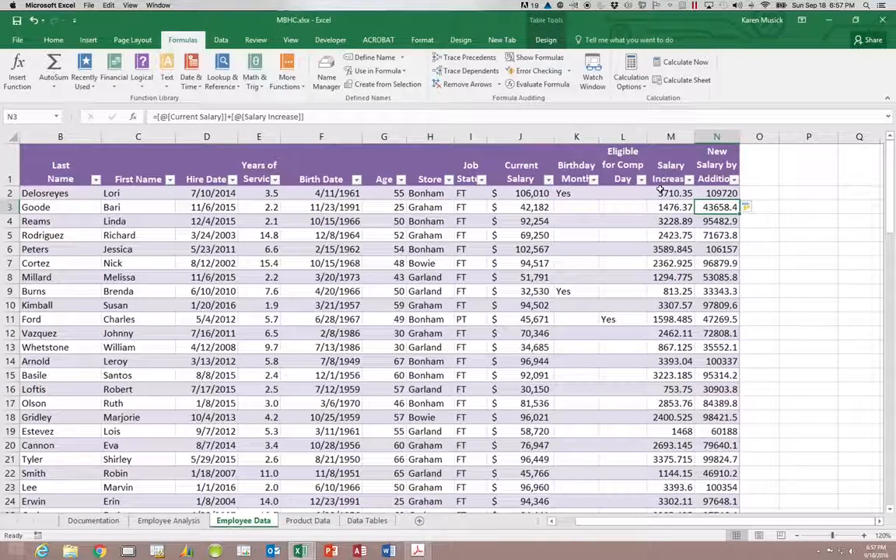
left_click_drag(669, 136, 713, 139)
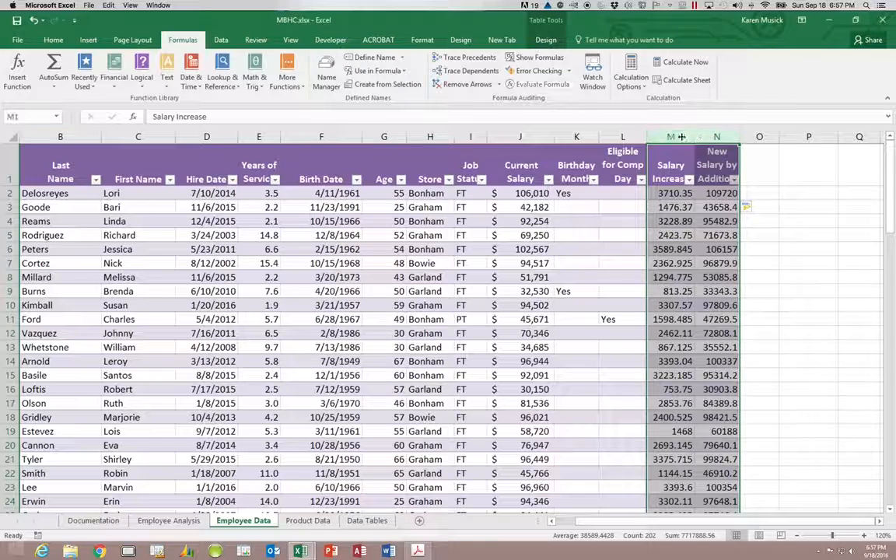
left_click(54, 40)
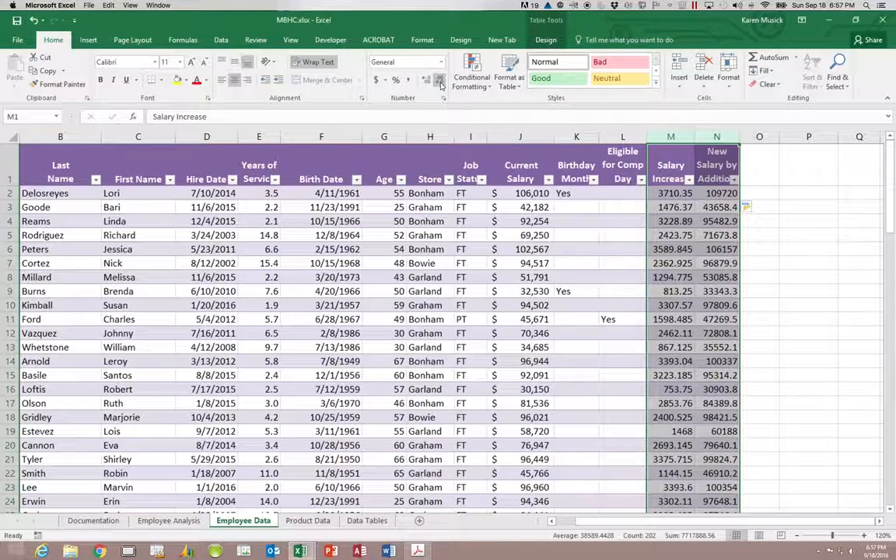
left_click(671, 192)
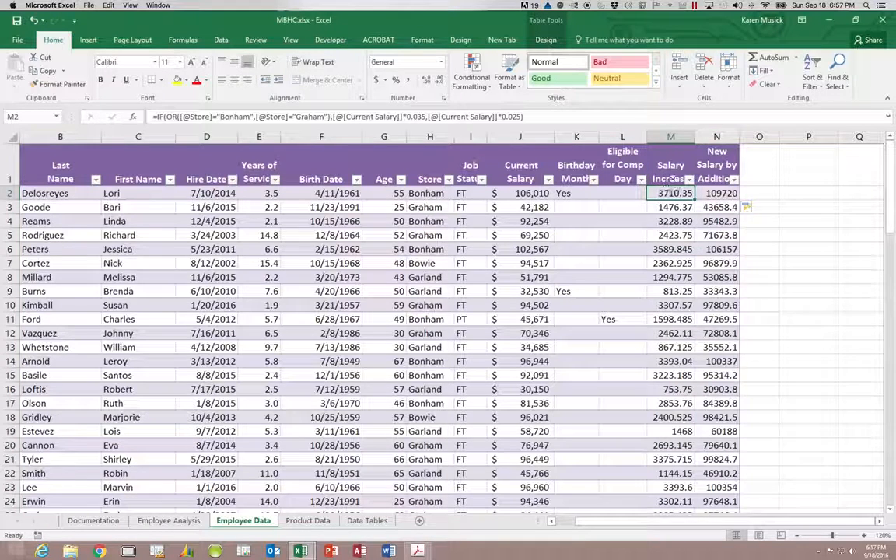
left_click_drag(670, 193, 713, 445)
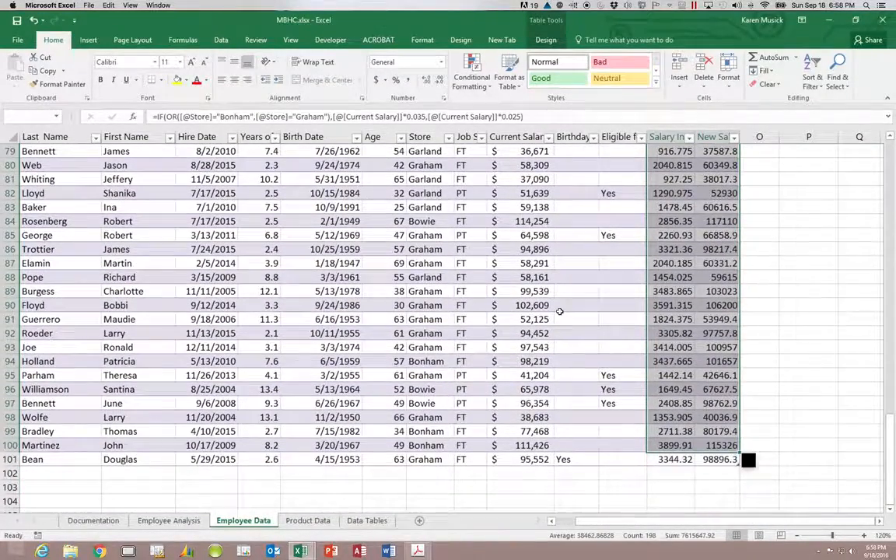
left_click(375, 80)
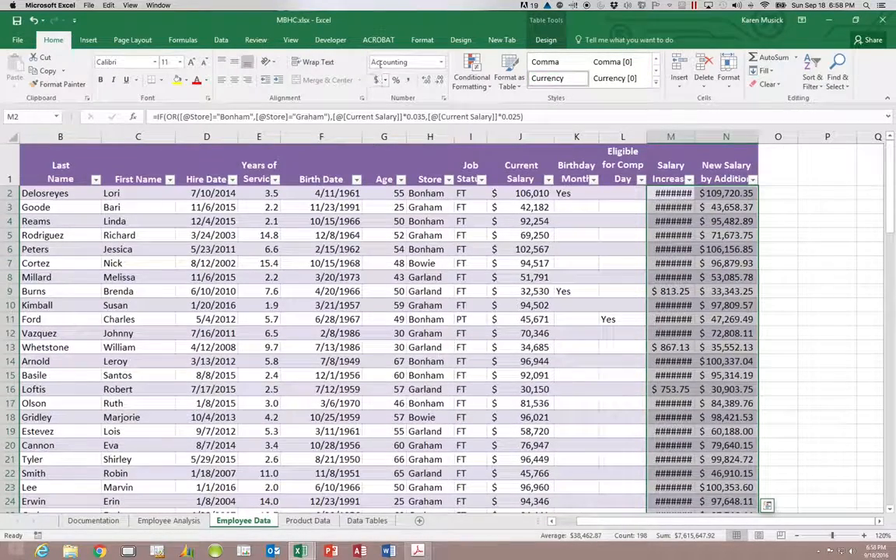
left_click(439, 80)
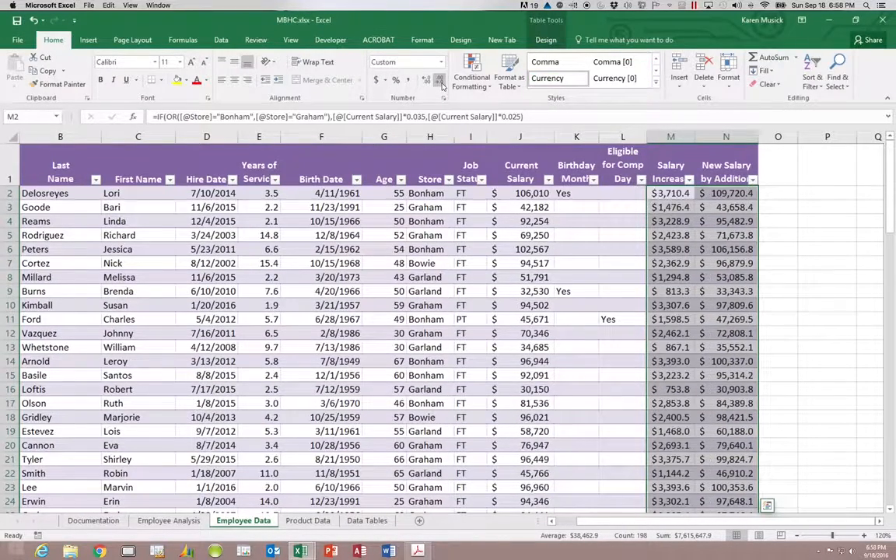
left_click(439, 82)
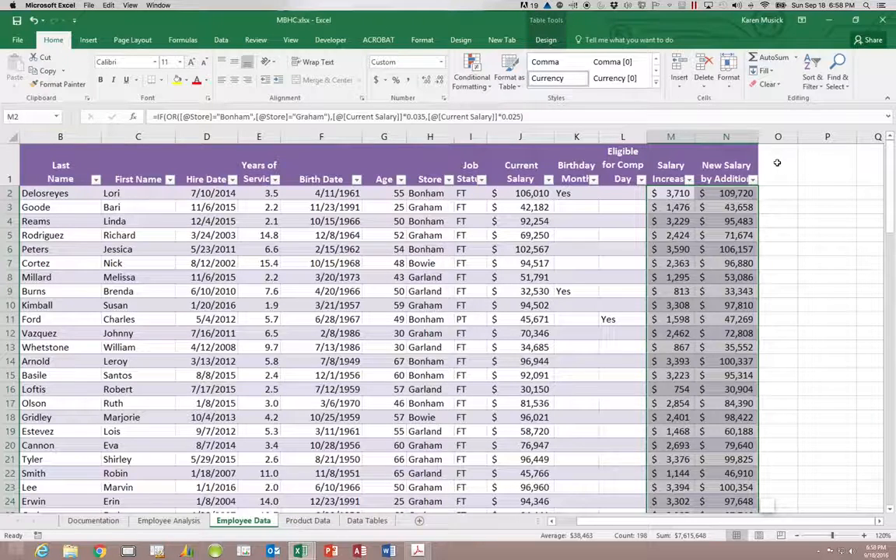
- Add a table column headed "New Salary with IF(OR" in O1 and widen it so the header wraps onto two lines
left_click(778, 161)
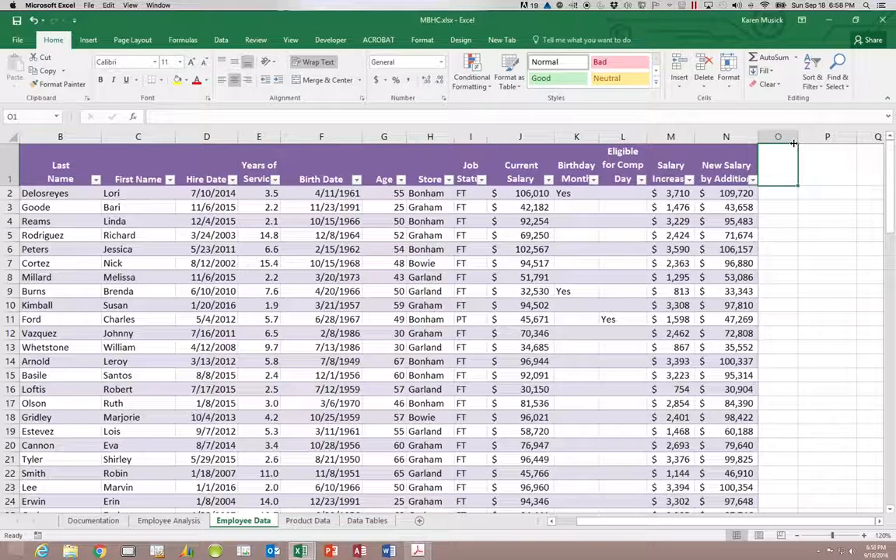
type("New ")
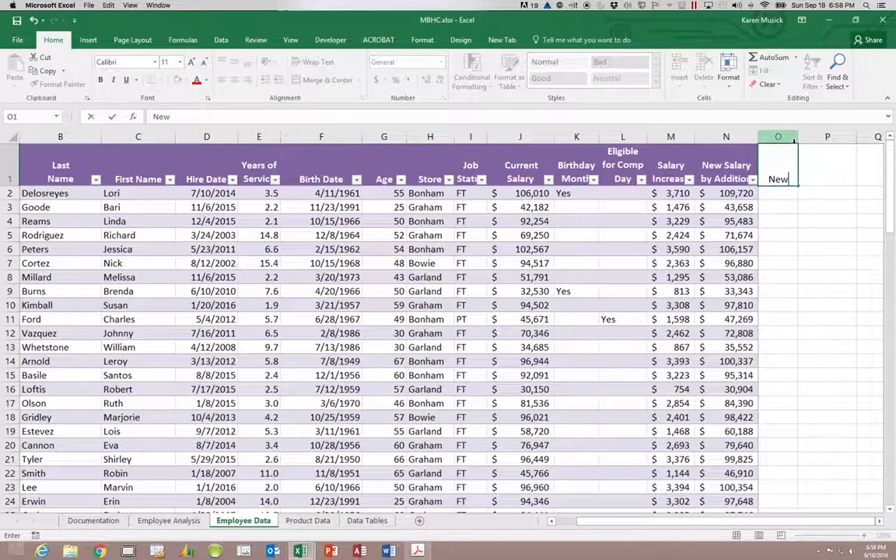
type("Salary w")
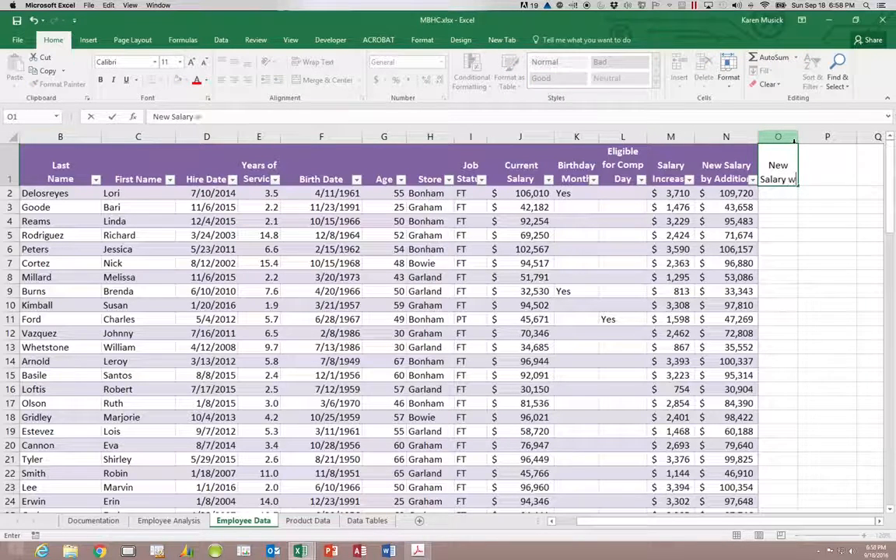
type("ith IF(")
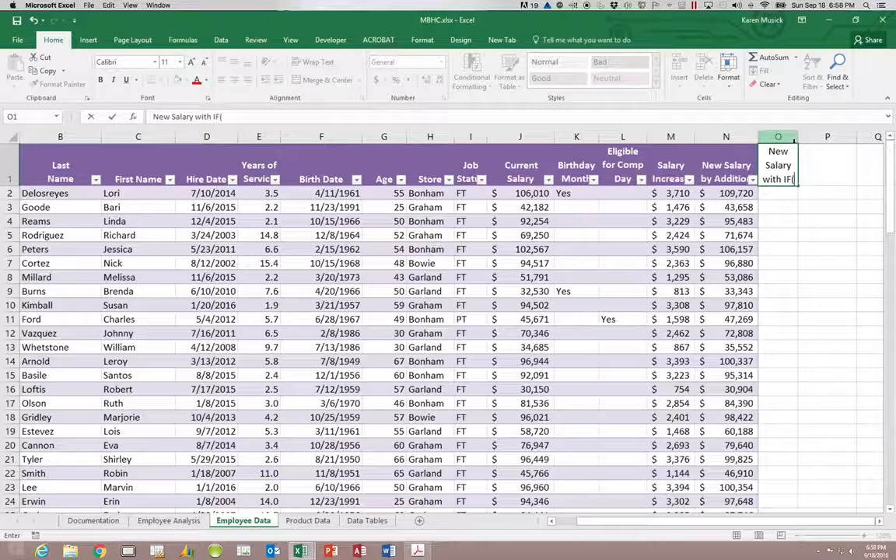
type("OR")
key("Return")
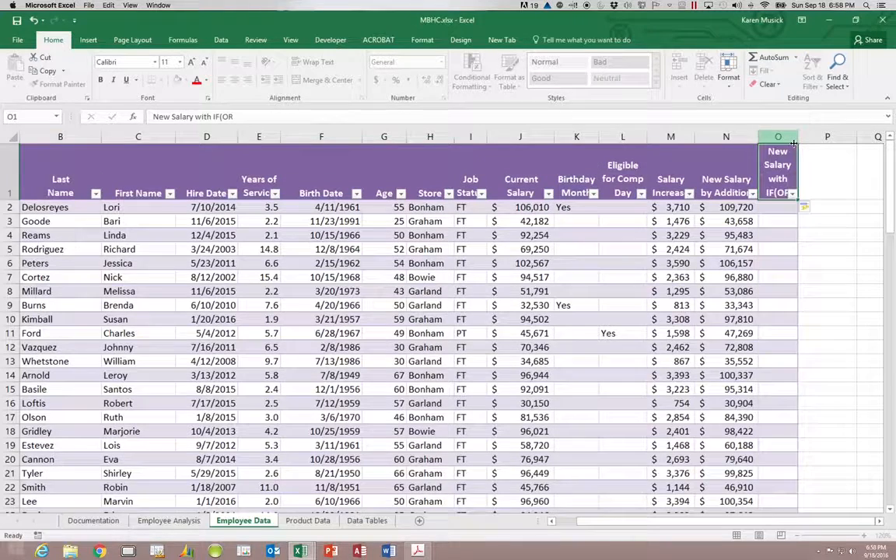
scroll(777, 311, "right", 1)
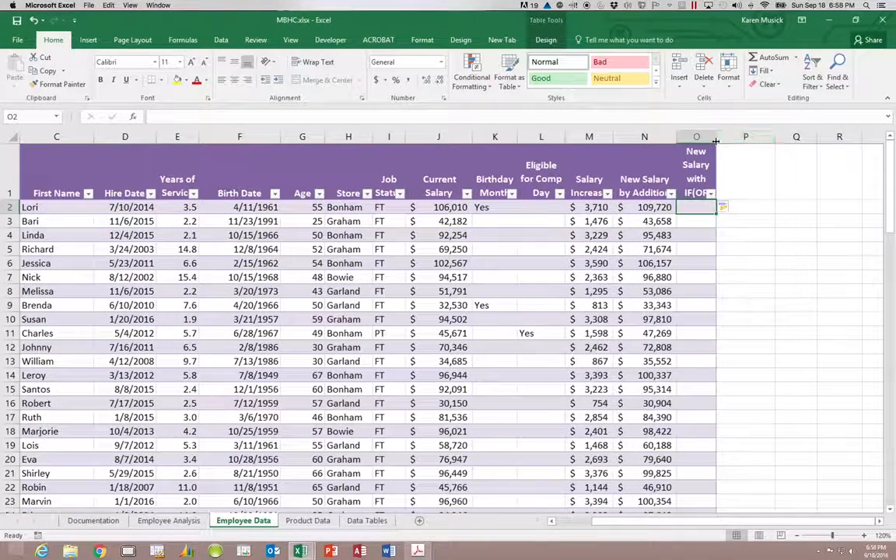
left_click_drag(713, 139, 731, 137)
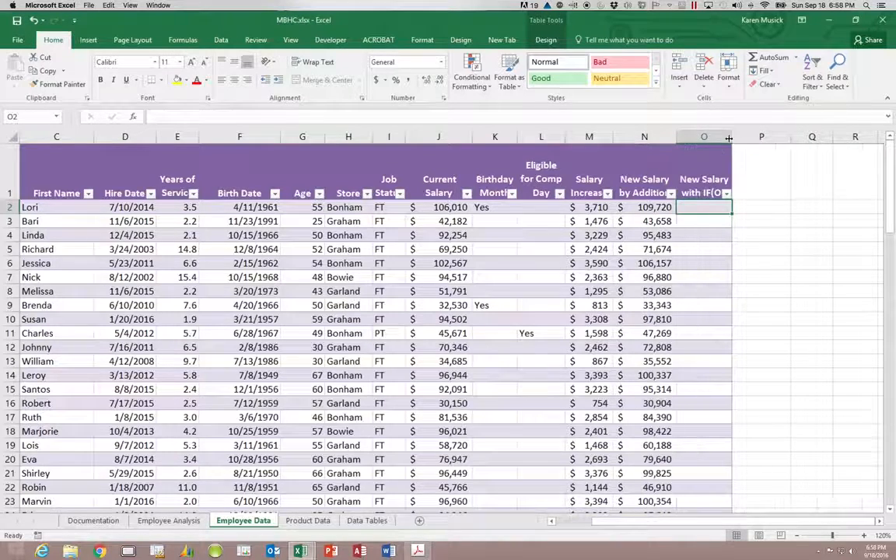
- Copy the formatting of the New Salary by Addition column to the New Salary with IF(OR column
left_click(657, 207)
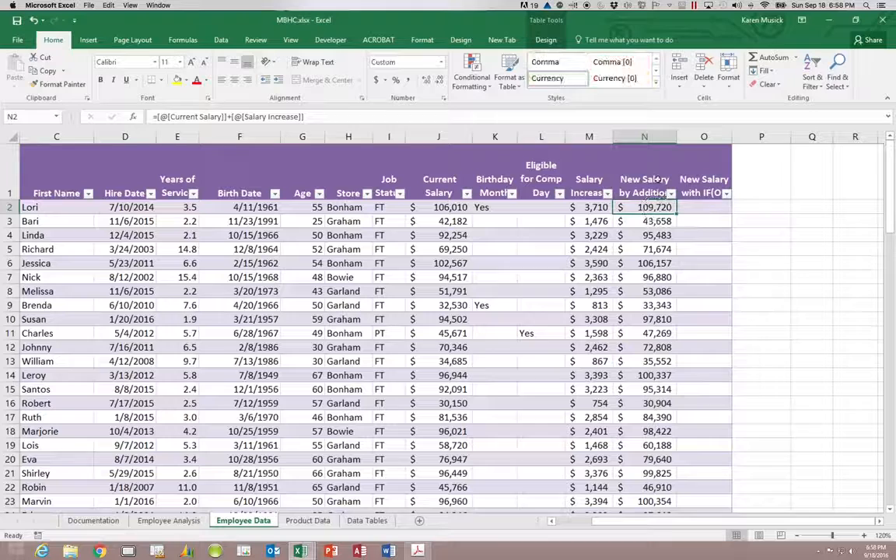
left_click(652, 137)
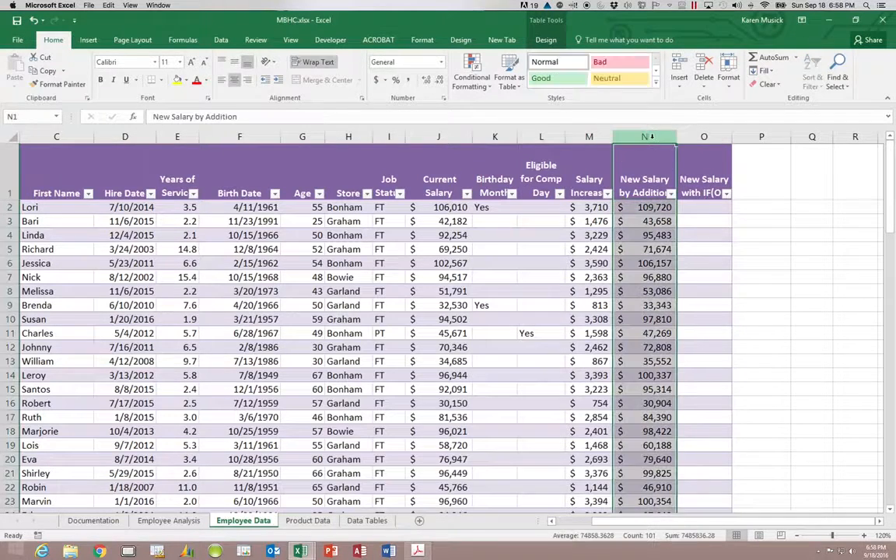
left_click(70, 84)
left_click(699, 137)
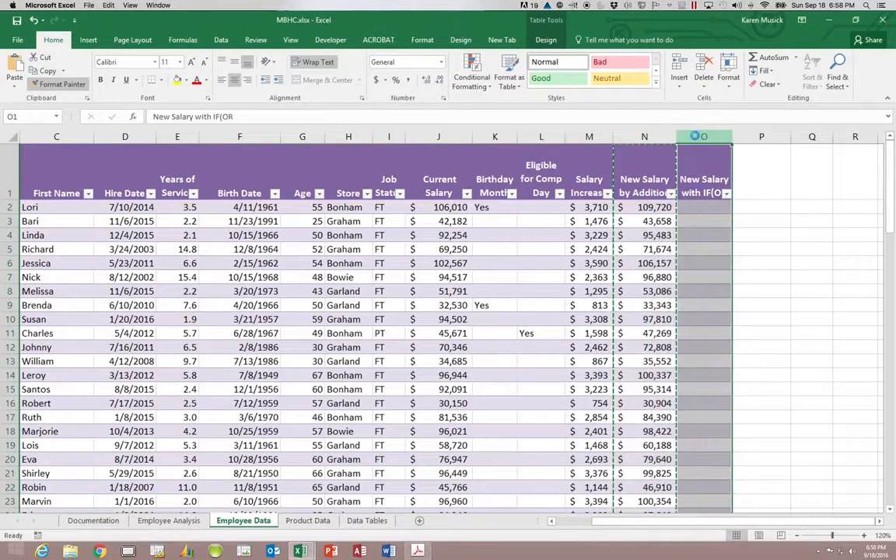
- Insert an IF function in O2 and start its logical test with OR, using Store="Bonham" as the first condition
left_click(705, 193)
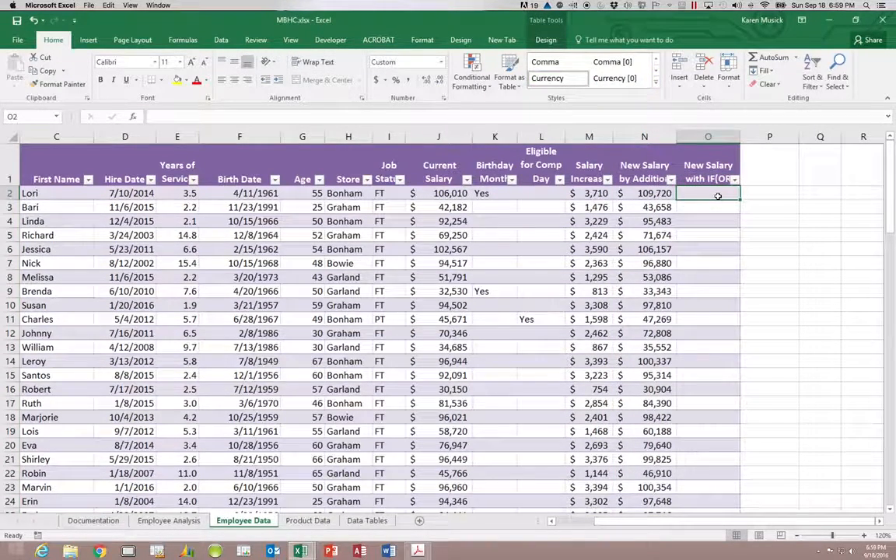
scroll(718, 196, "right", 1)
scroll(718, 196, "right", 1)
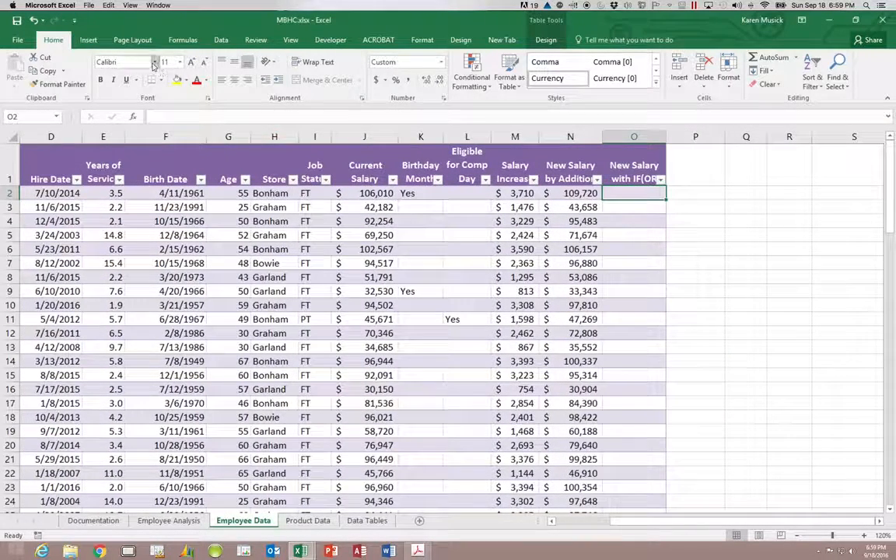
left_click(193, 43)
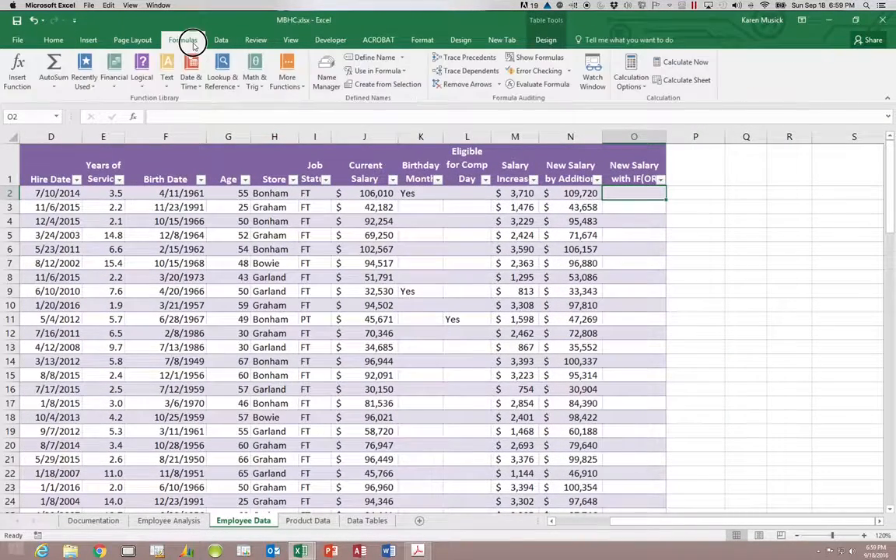
left_click(143, 81)
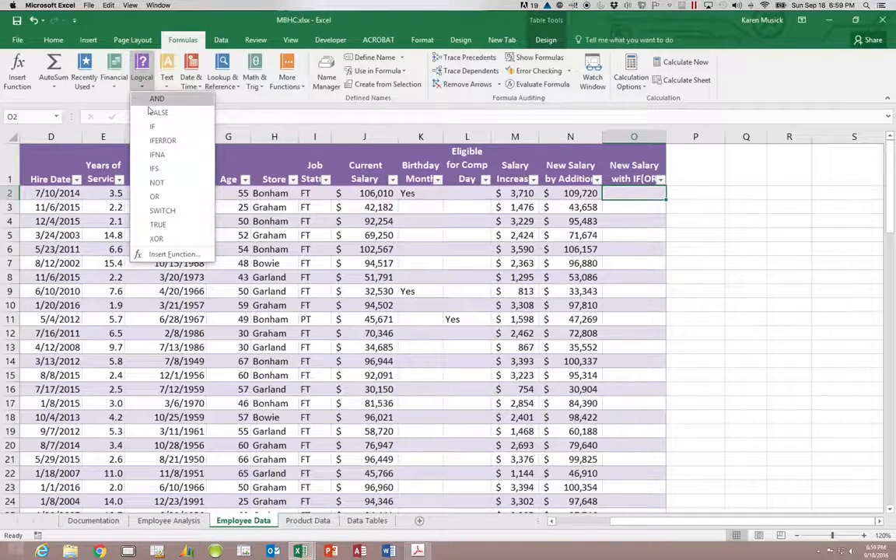
left_click(152, 128)
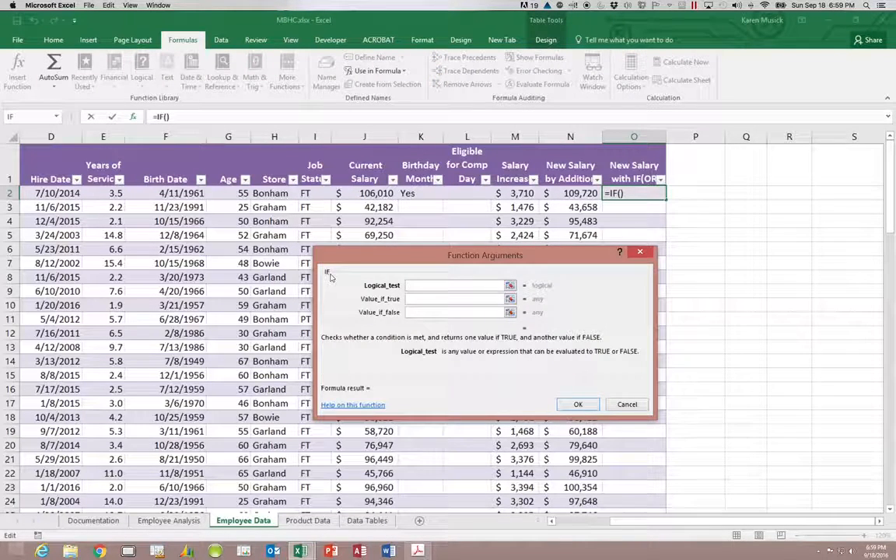
type("OR(")
left_click(279, 193)
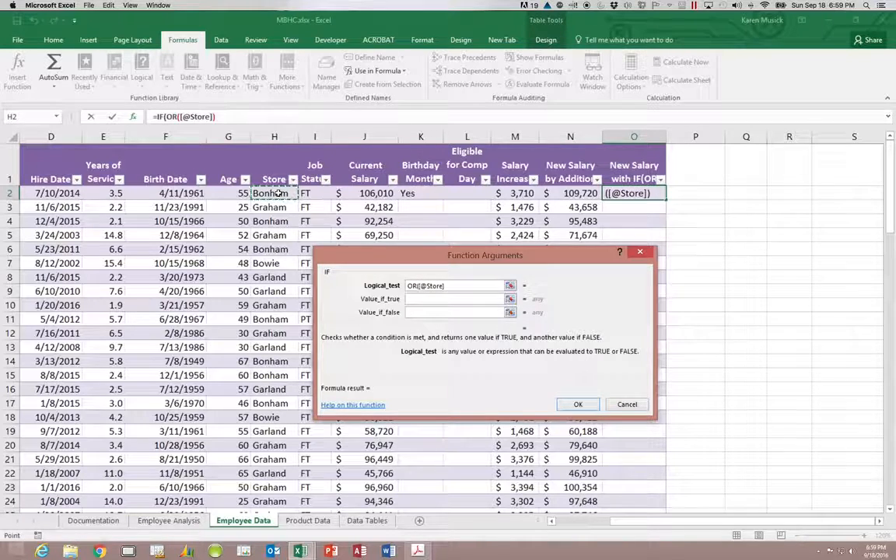
type("=\"B")
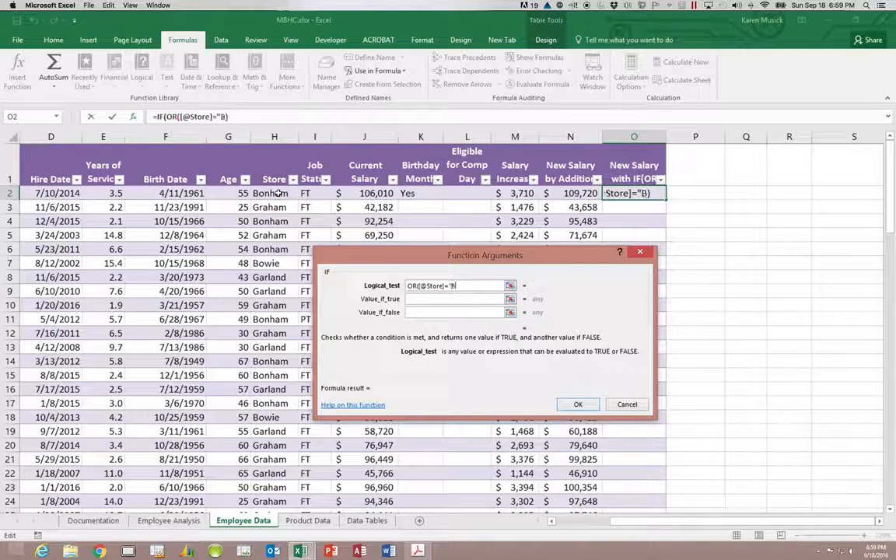
type("onham\"")
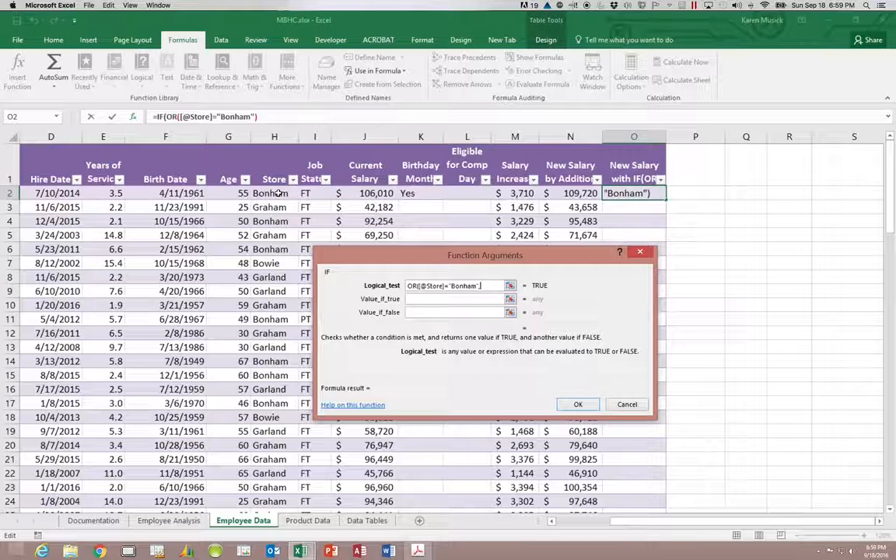
- Add Store="Graham" as the second OR condition and close the logical test
scroll(279, 195, "left", 3)
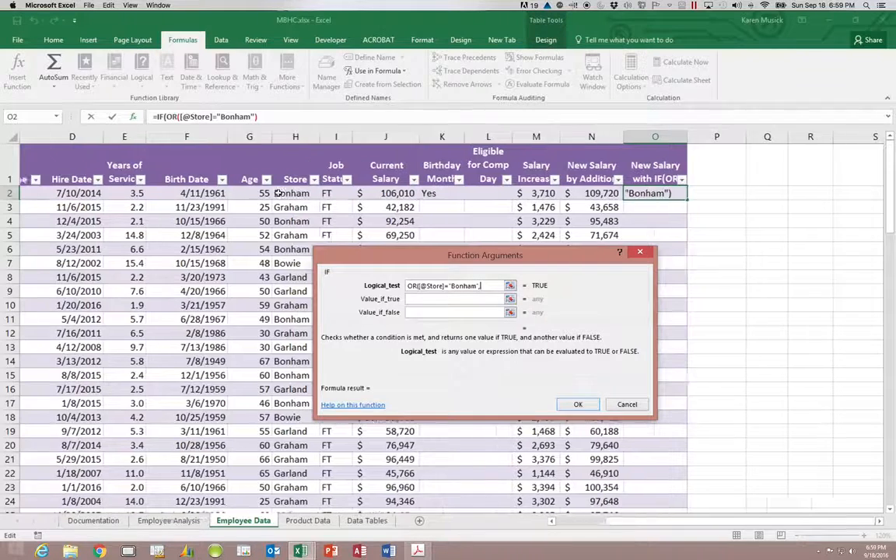
type(",")
left_click(475, 194)
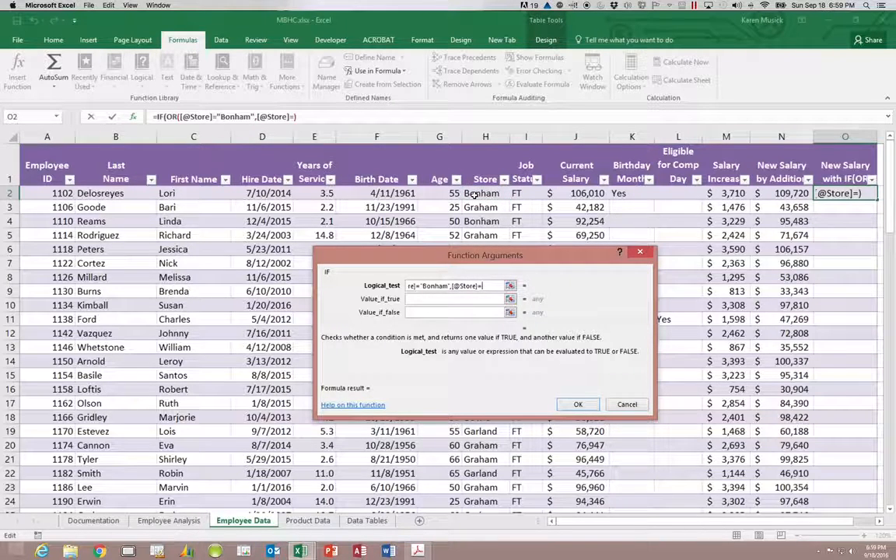
type("=\"Gra")
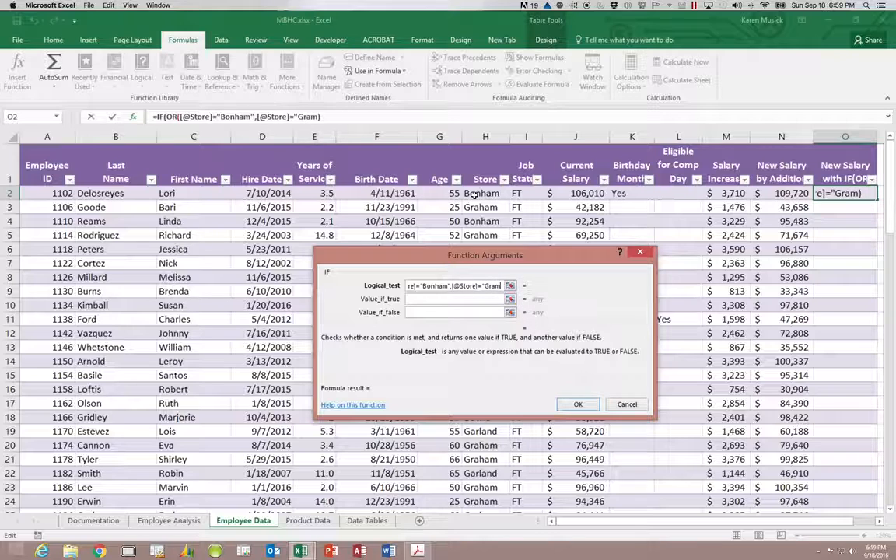
type("ham\")")
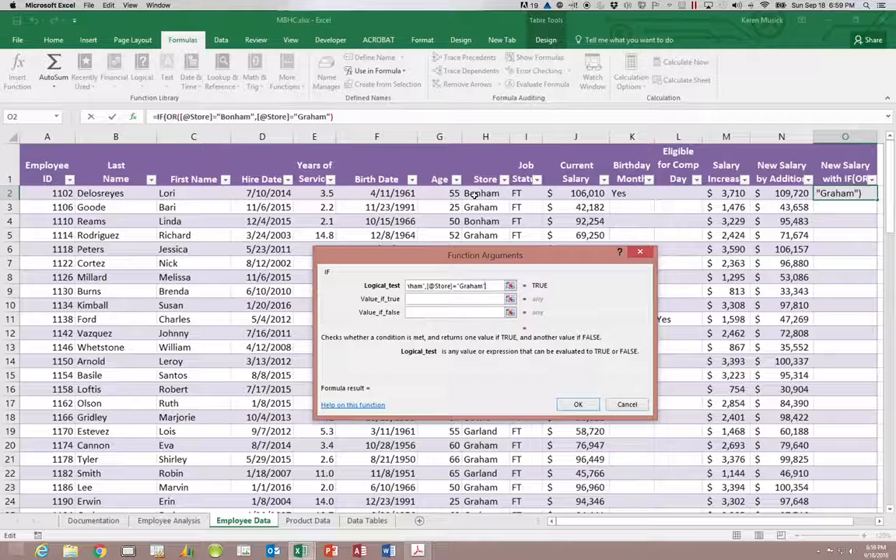
type(")")
key("Tab")
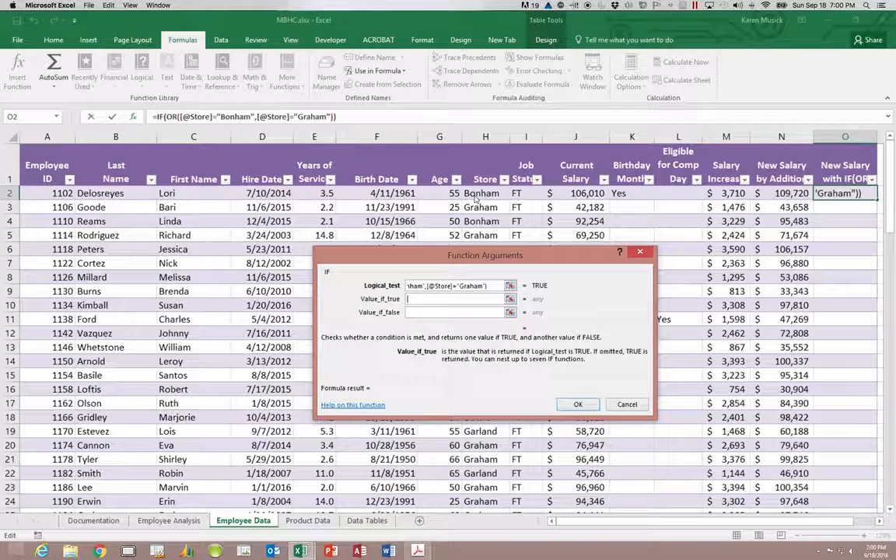
- Set the IF function's value if true to [@[Current Salary]]+([@[Current Salary]]*.035)
left_click(581, 194)
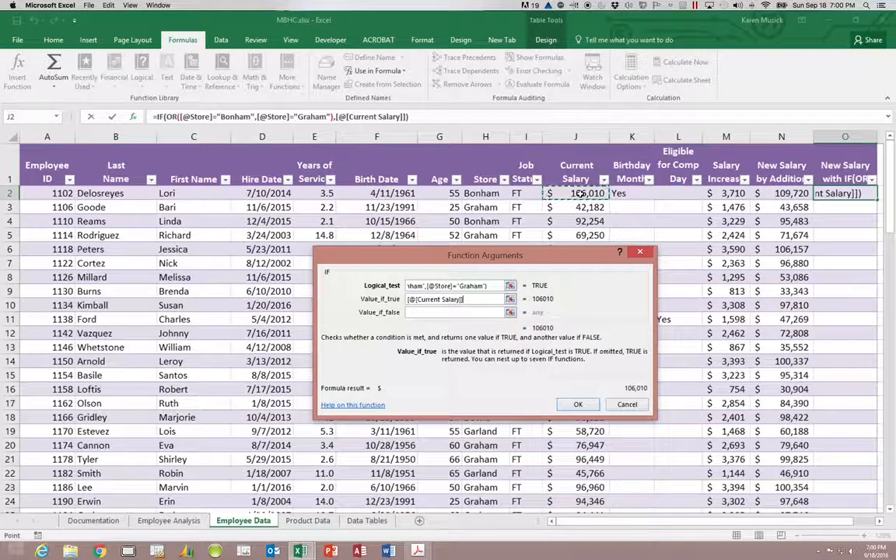
type("+")
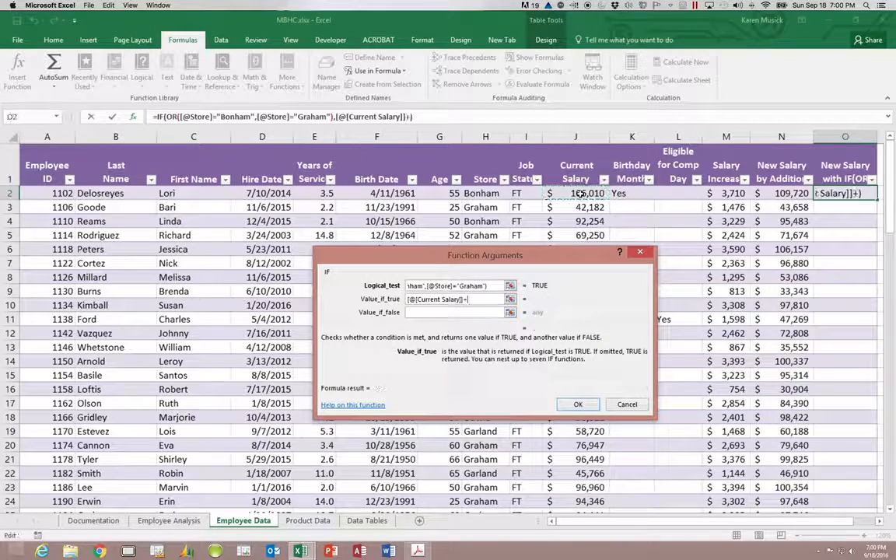
type("(")
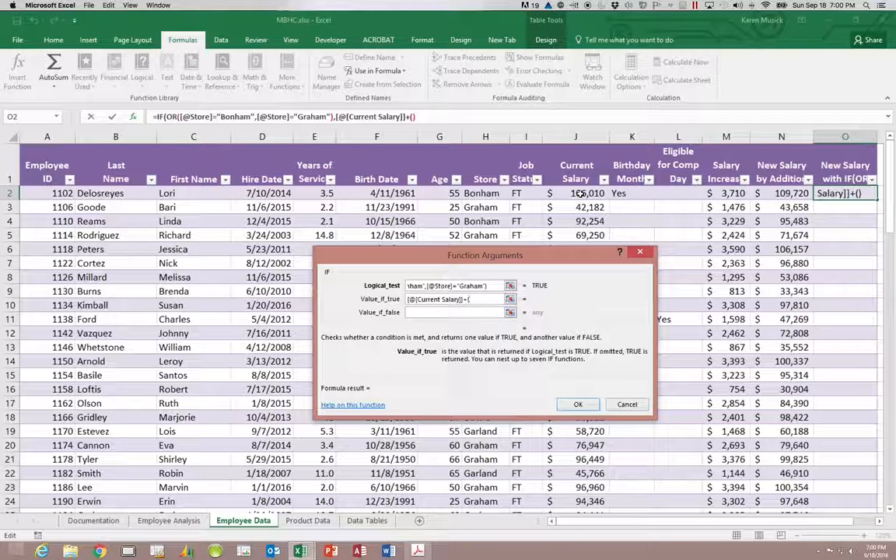
left_click(581, 193)
type("*.0")
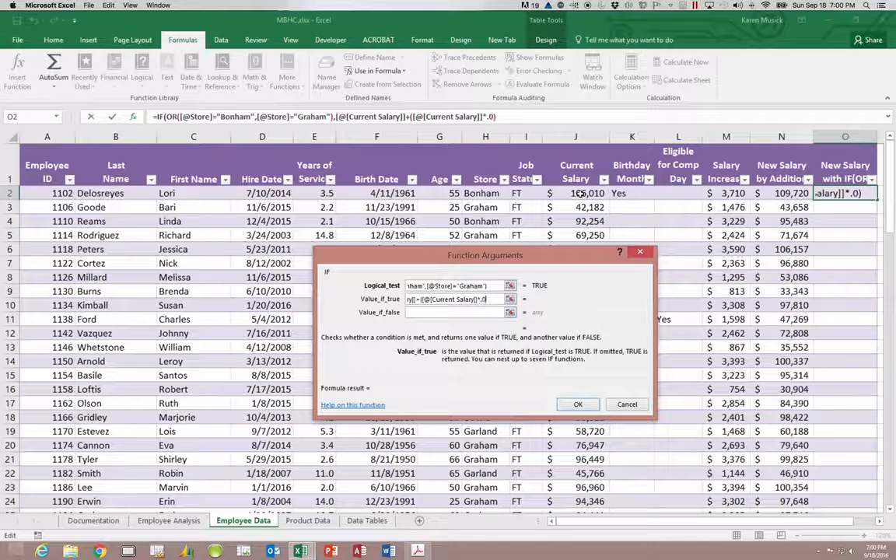
type("35")
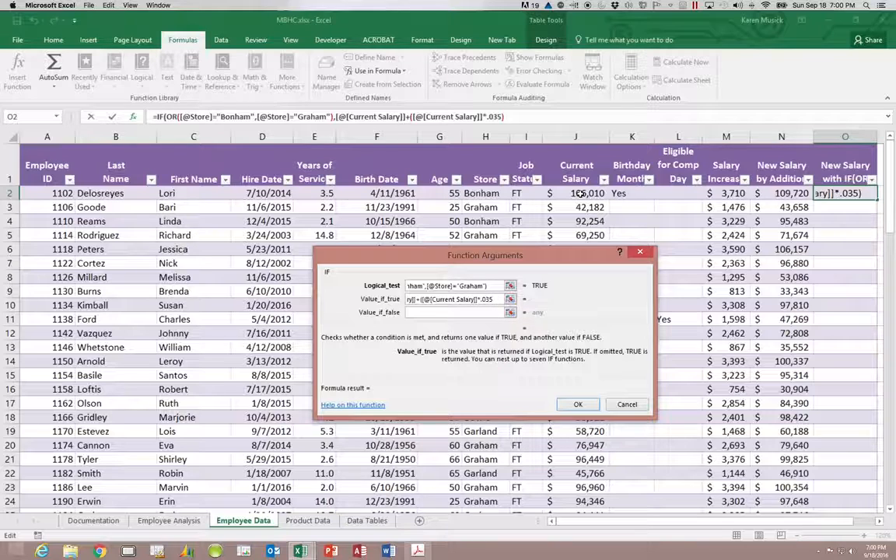
type(")")
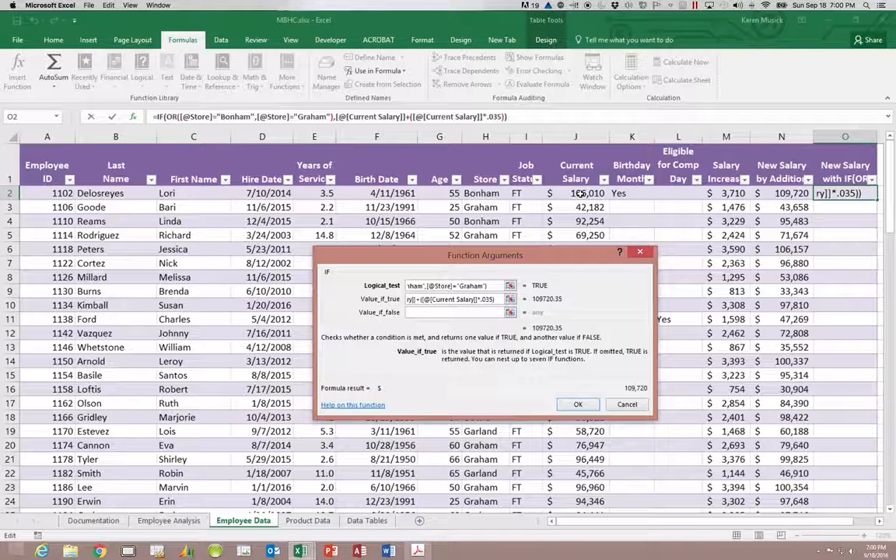
- Set the value if false to [@[Current Salary]]*1.025 and complete the IF(OR formula for the new salary column
left_click(420, 313)
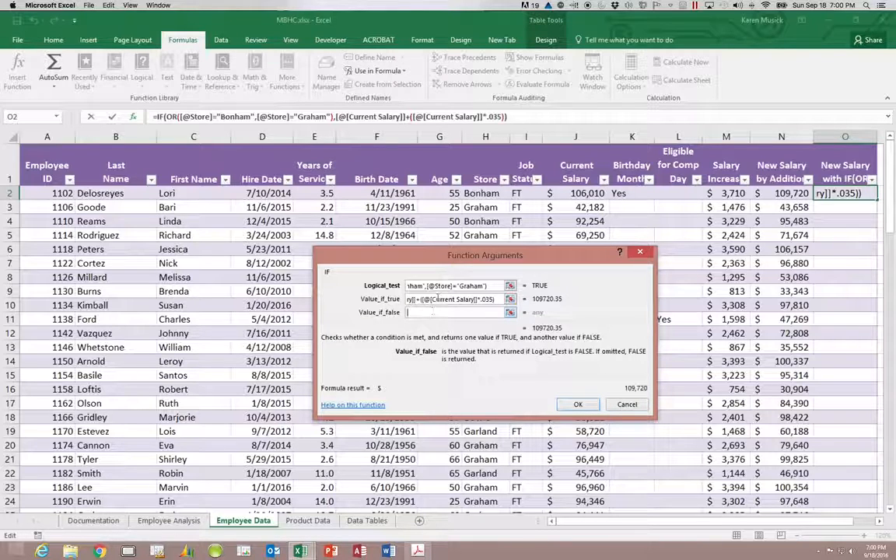
left_click(573, 194)
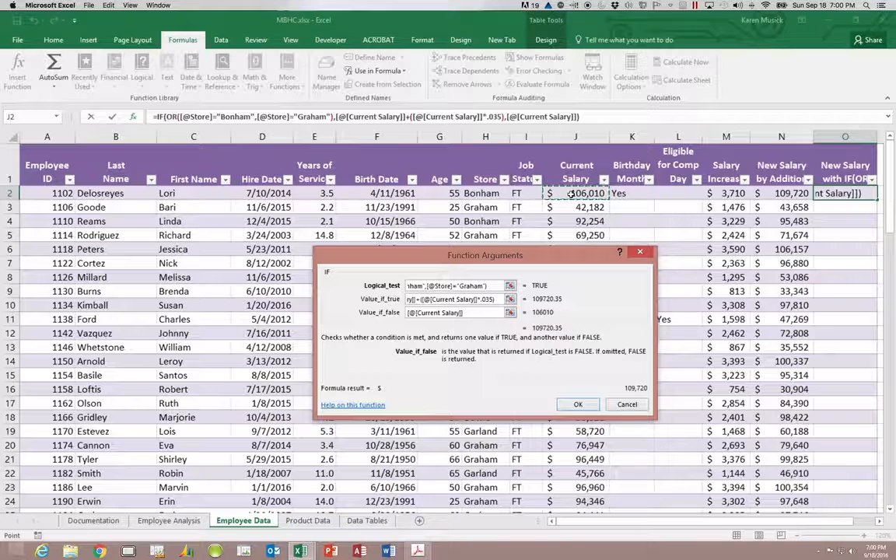
type("*")
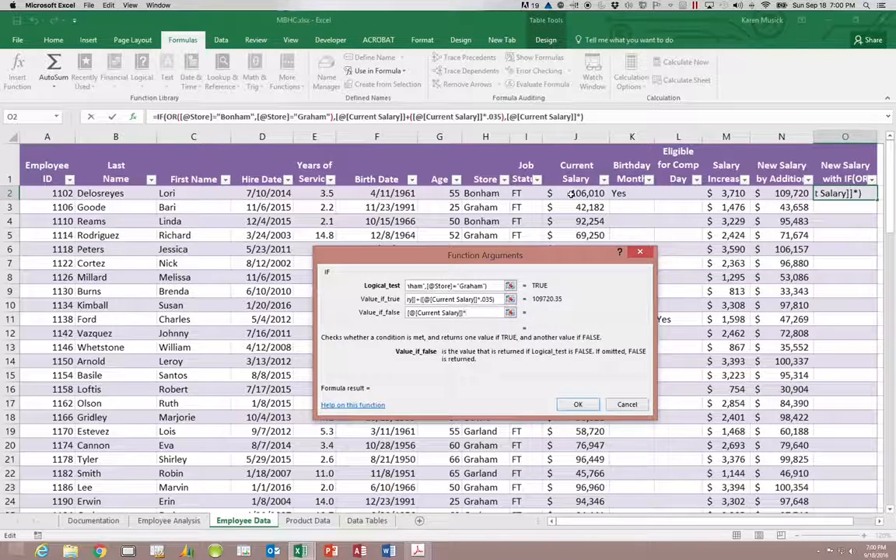
type("1.025")
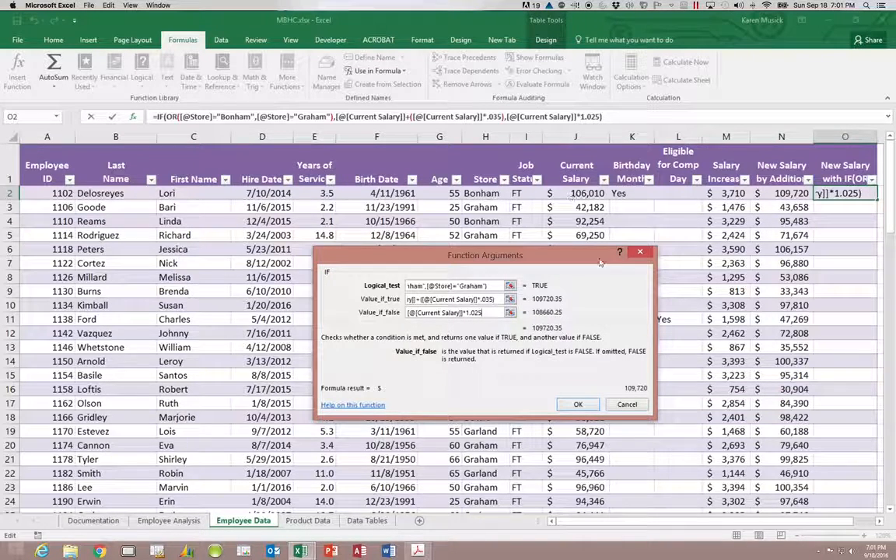
left_click(577, 406)
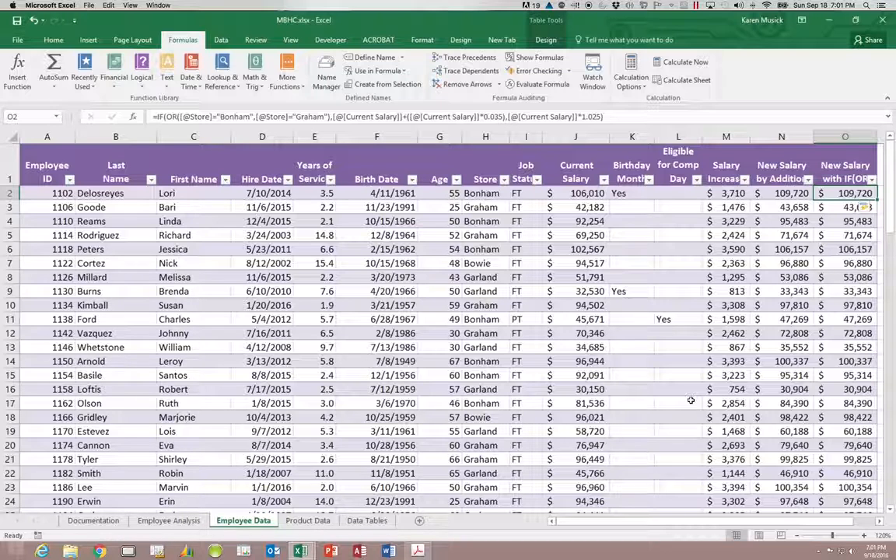
- Compare the Salary Increase formula in M2 with the New Salary with IF(OR formula in O2 and the Current Salary in J2
left_click(733, 193)
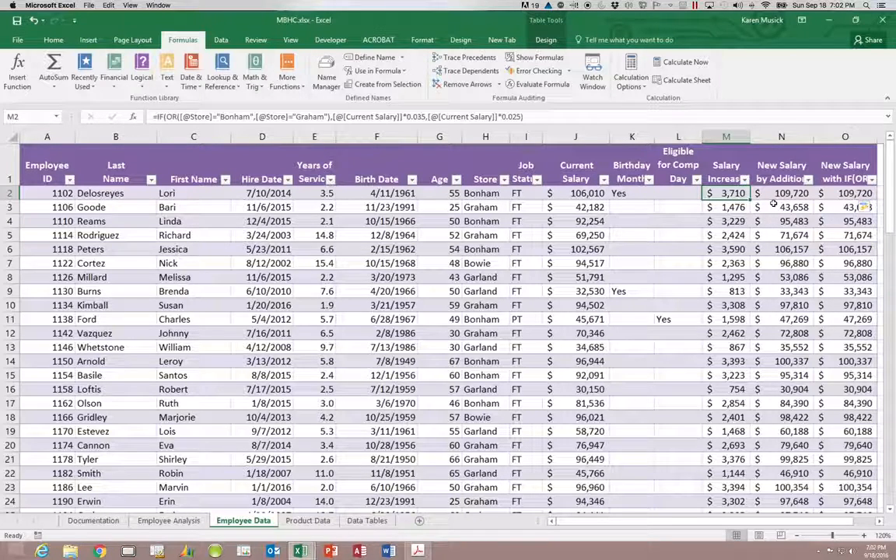
left_click(837, 195)
left_click(725, 192)
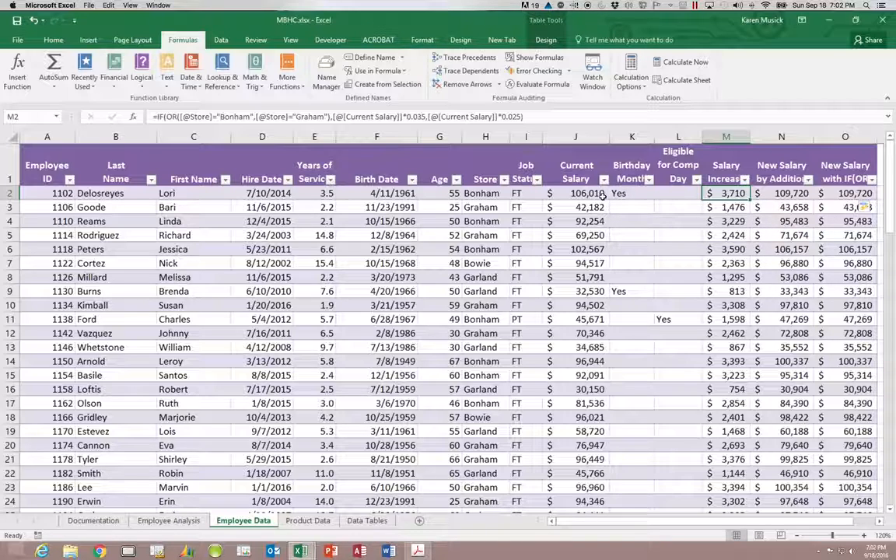
left_click(585, 193)
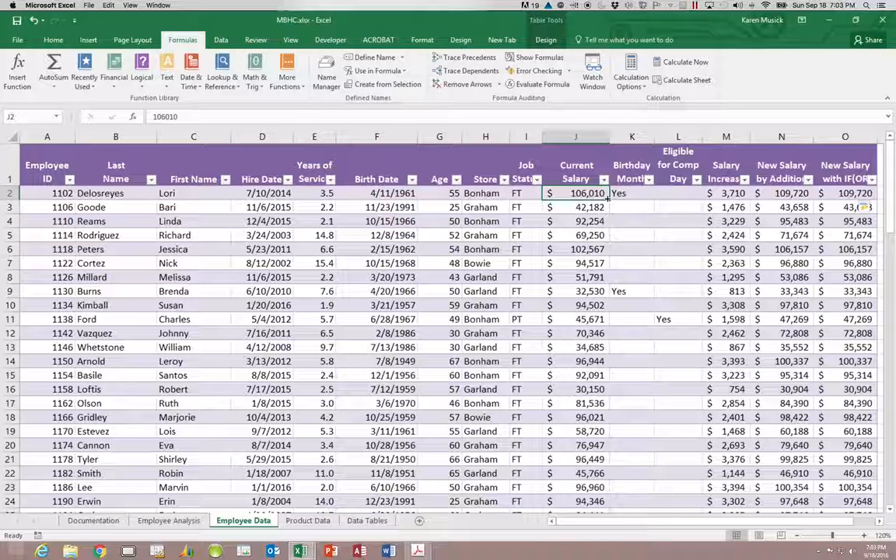
scroll(608, 199, "right", 10)
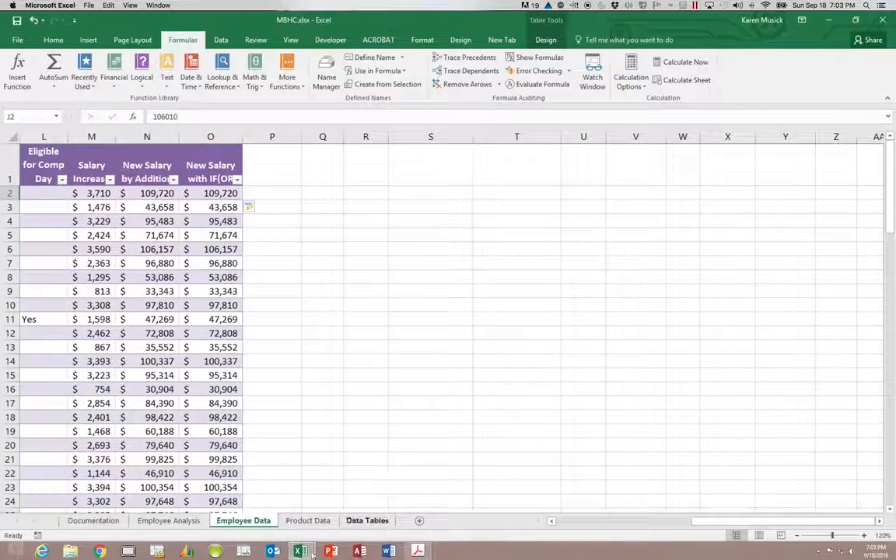
- Switch to the Excel Video Headers3.xlsx workbook and review the syntax notes on the IF(AND and IF(OR sheets
left_click(313, 553)
left_click(314, 549)
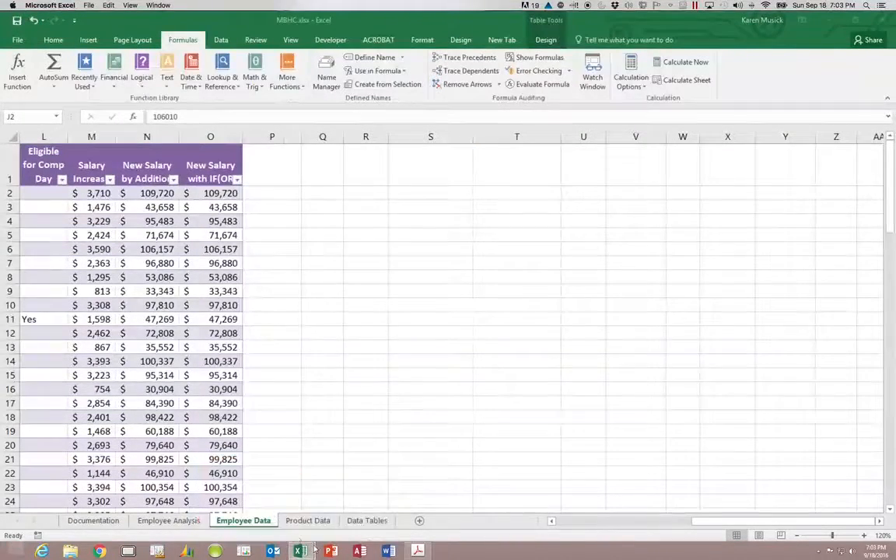
left_click(280, 515)
mouse_move(295, 547)
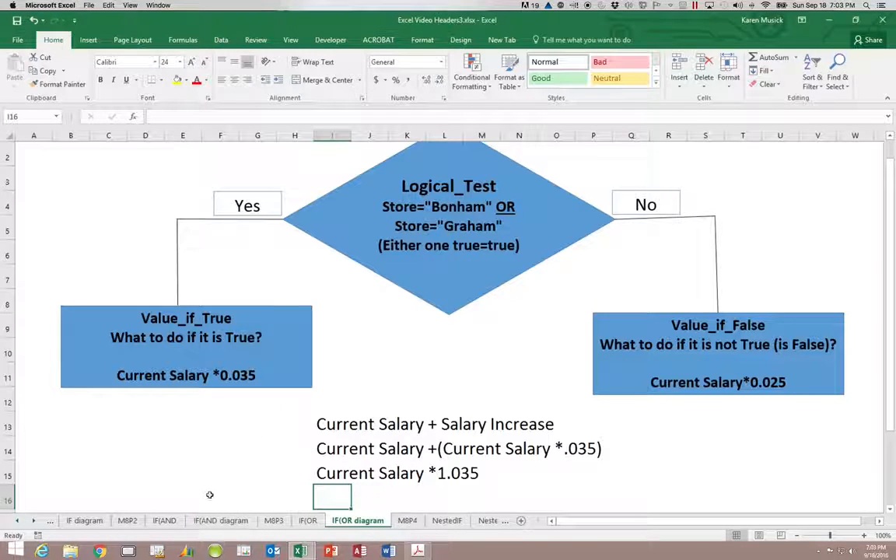
left_click(164, 520)
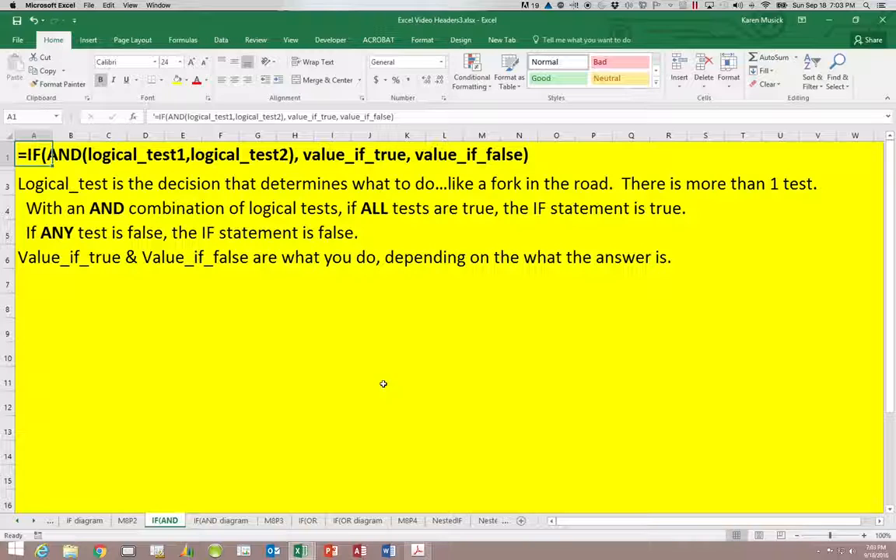
left_click(315, 520)
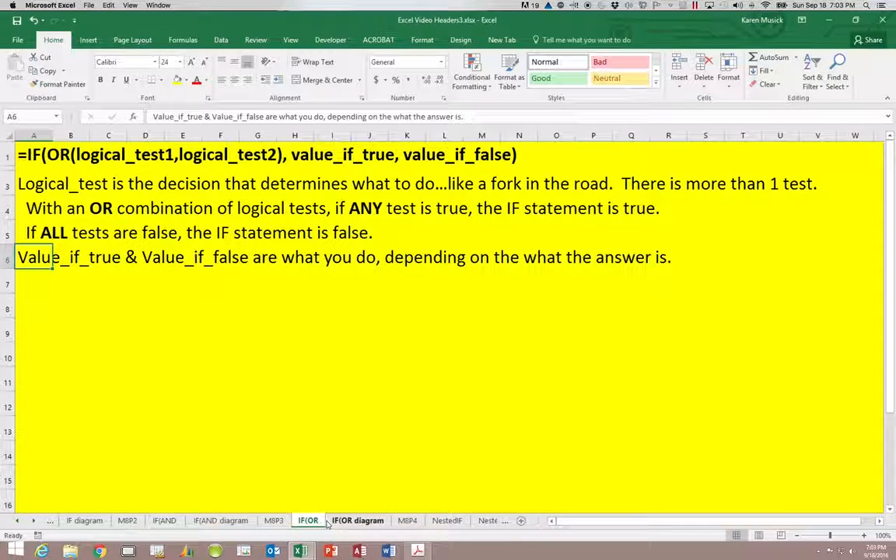